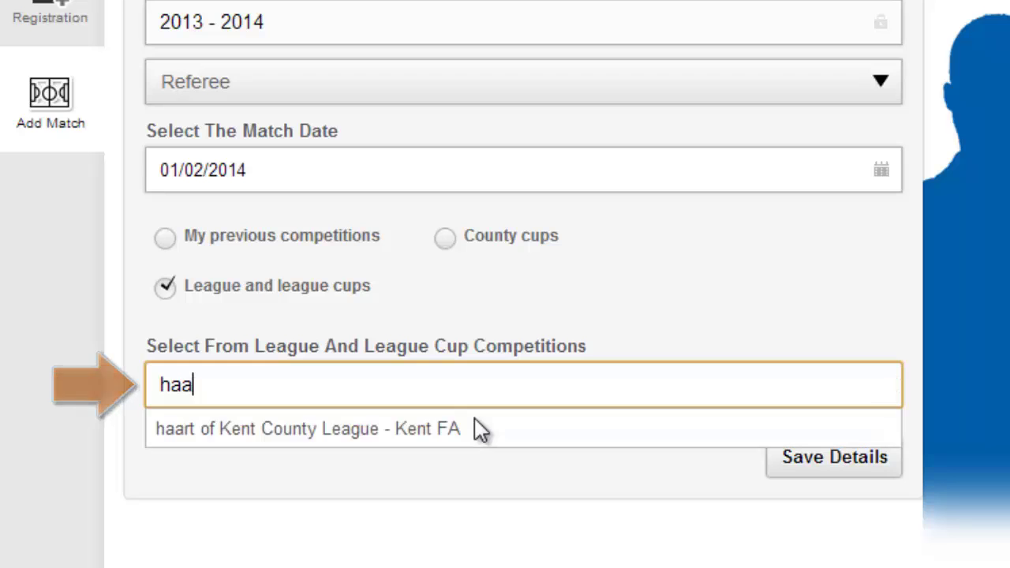
Choose the haart of Kent County League - Kent FA competition and set its division to All teams in the league
{"action": "left_click", "coordinate": [428, 432]}
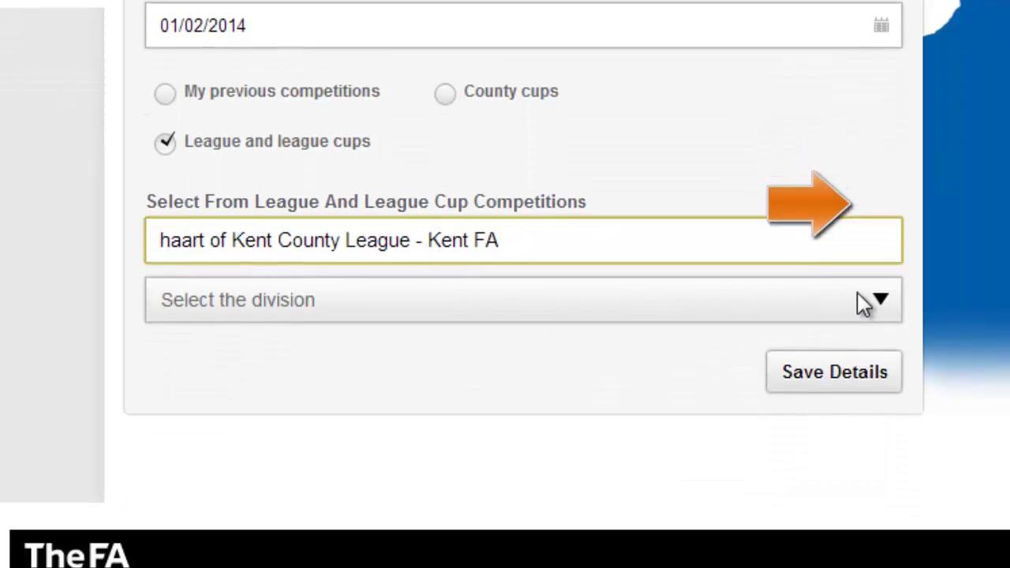
{"action": "left_click", "coordinate": [876, 446]}
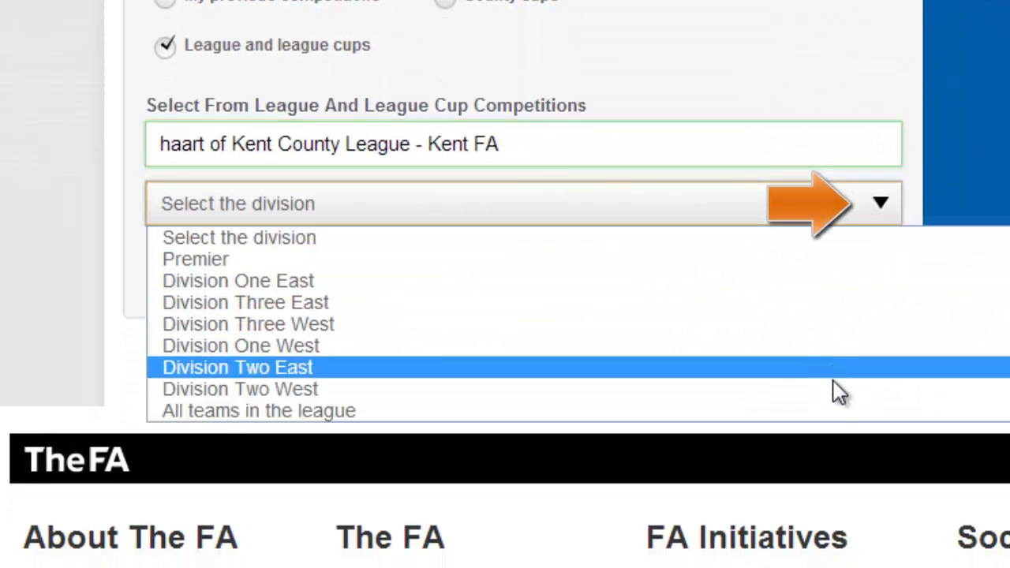
{"action": "left_click", "coordinate": [833, 407]}
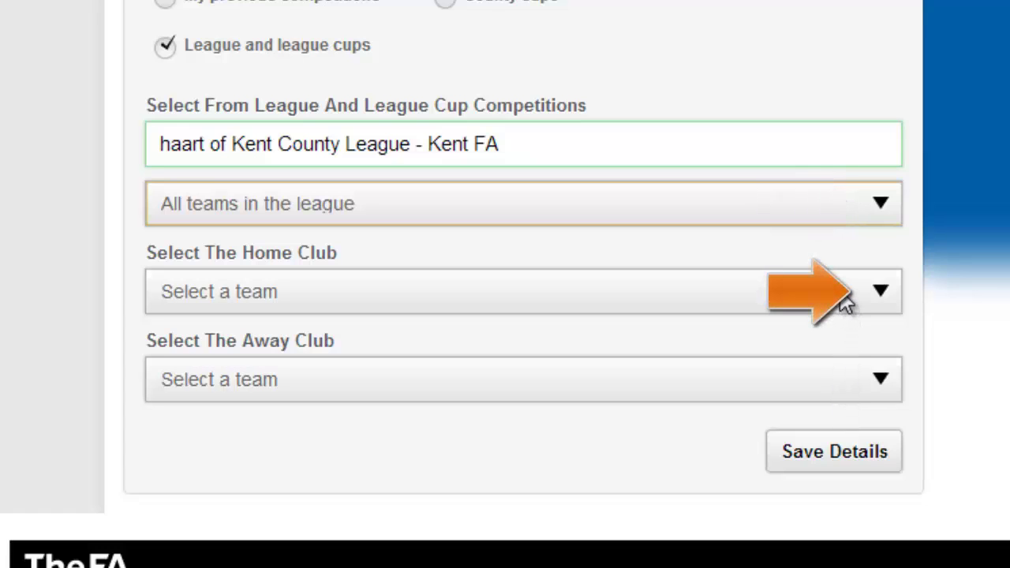
Set Bromley Green First as the home club and Guru Nanak First as the away club, and save the match details
{"action": "left_click", "coordinate": [845, 304]}
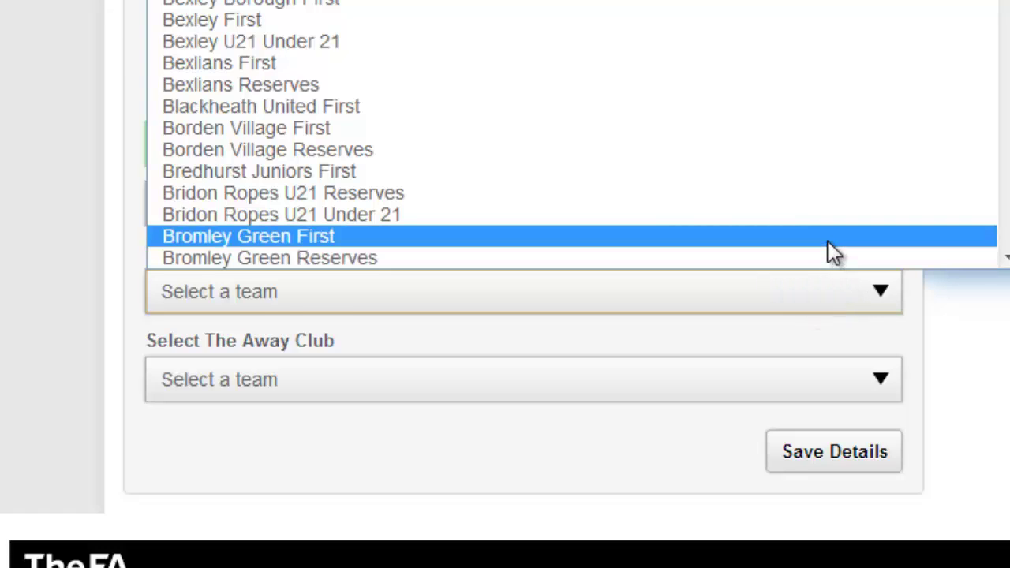
{"action": "left_click", "coordinate": [828, 241]}
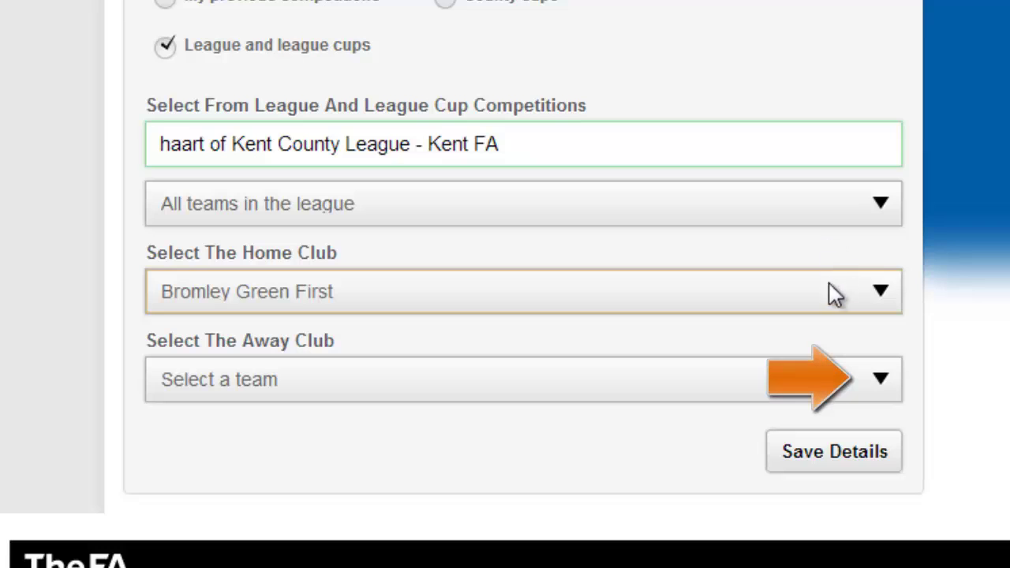
{"action": "left_click", "coordinate": [835, 388]}
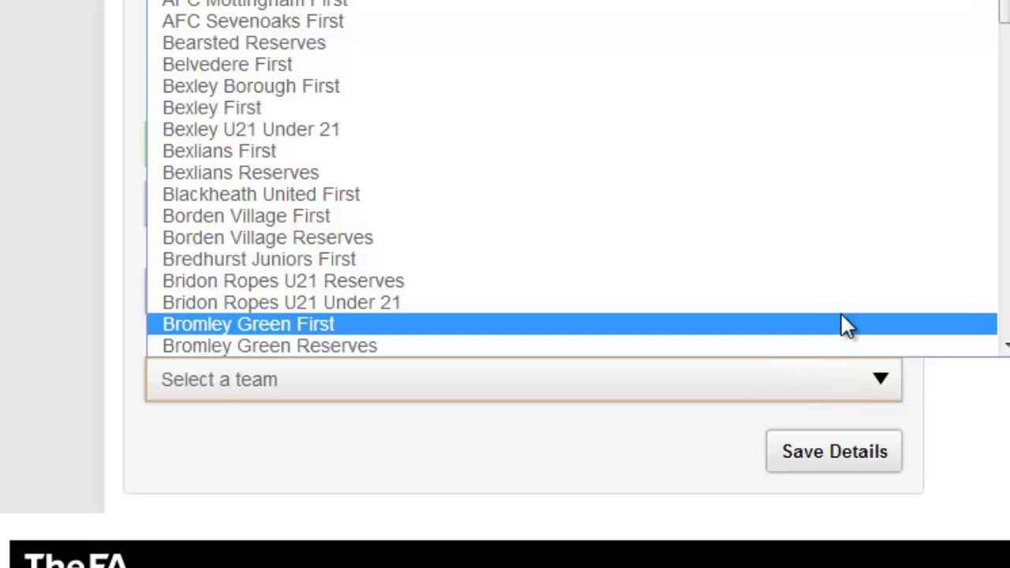
{"action": "scroll", "coordinate": [842, 319], "scroll_direction": "down", "scroll_amount": 6}
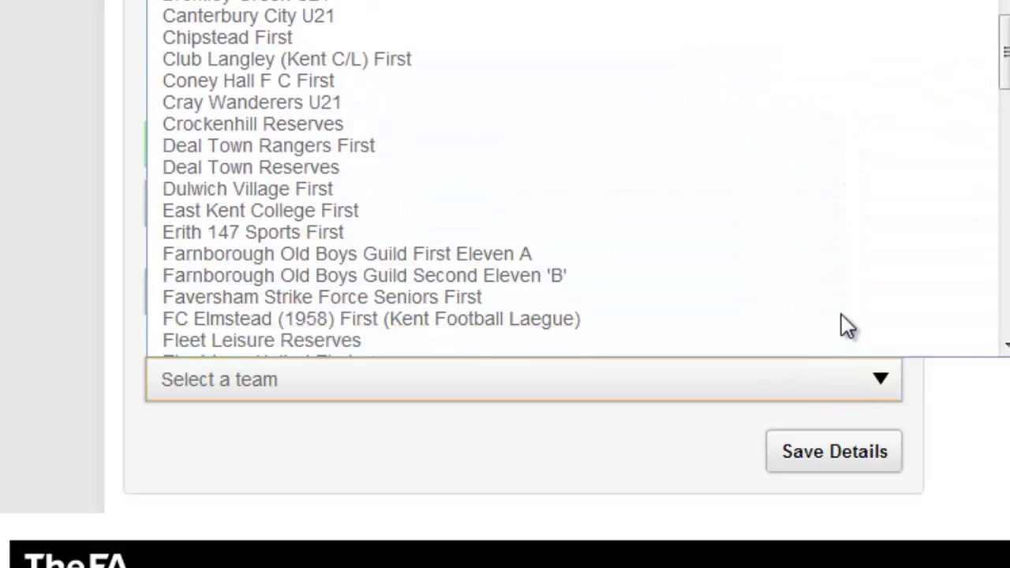
{"action": "scroll", "coordinate": [842, 325], "scroll_direction": "down", "scroll_amount": 4}
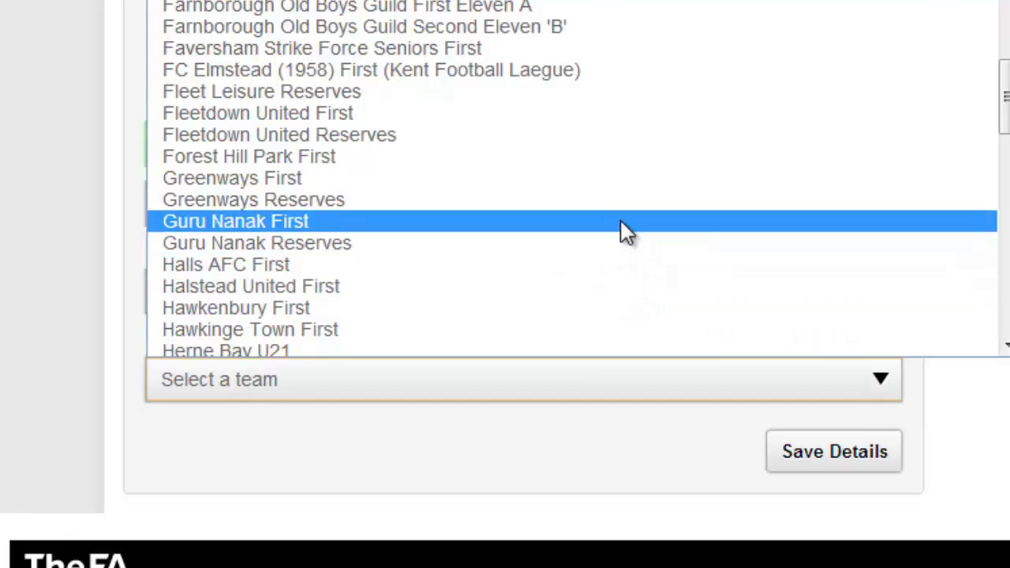
{"action": "left_click", "coordinate": [625, 229]}
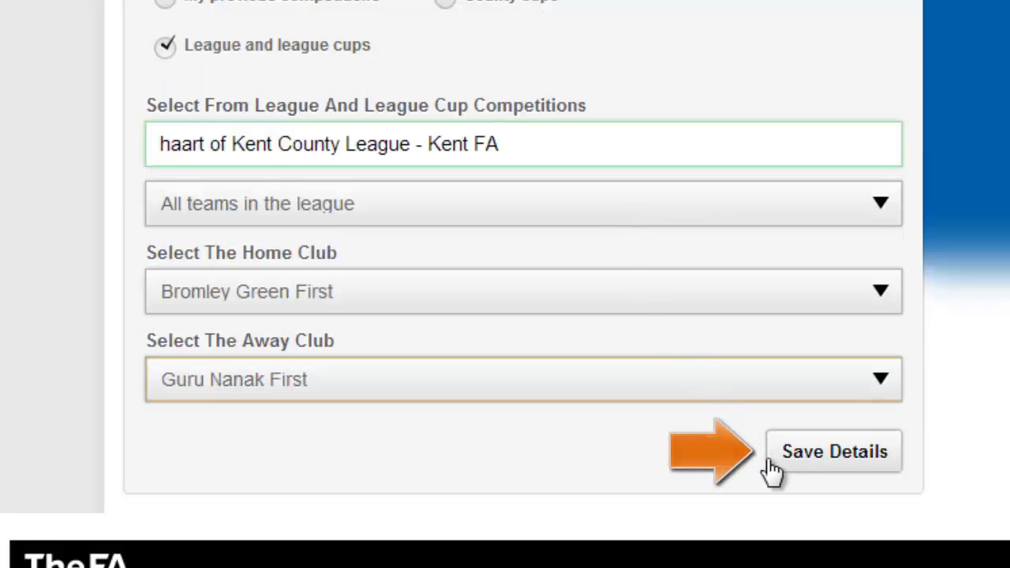
{"action": "left_click", "coordinate": [807, 472]}
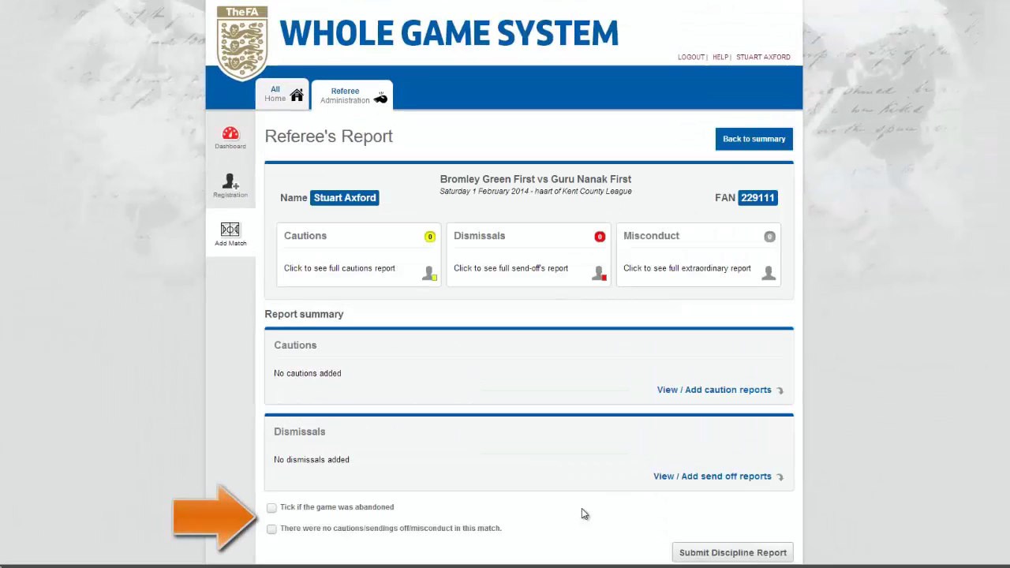
In the match's caution reports, add a caution with code C2 for a Bromley Green First player
{"action": "left_click", "coordinate": [691, 392]}
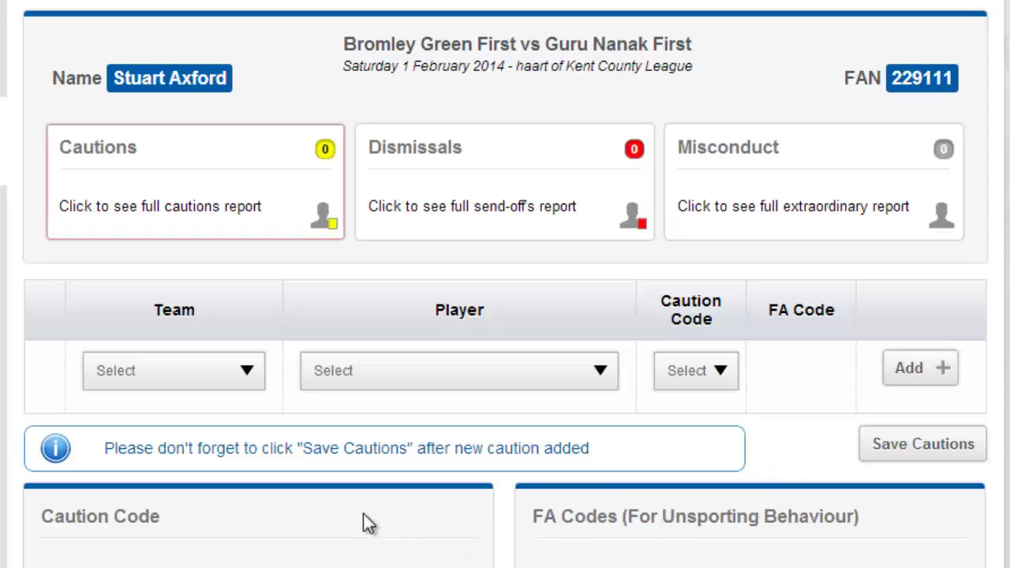
{"action": "left_click", "coordinate": [254, 365]}
{"action": "left_click", "coordinate": [236, 416]}
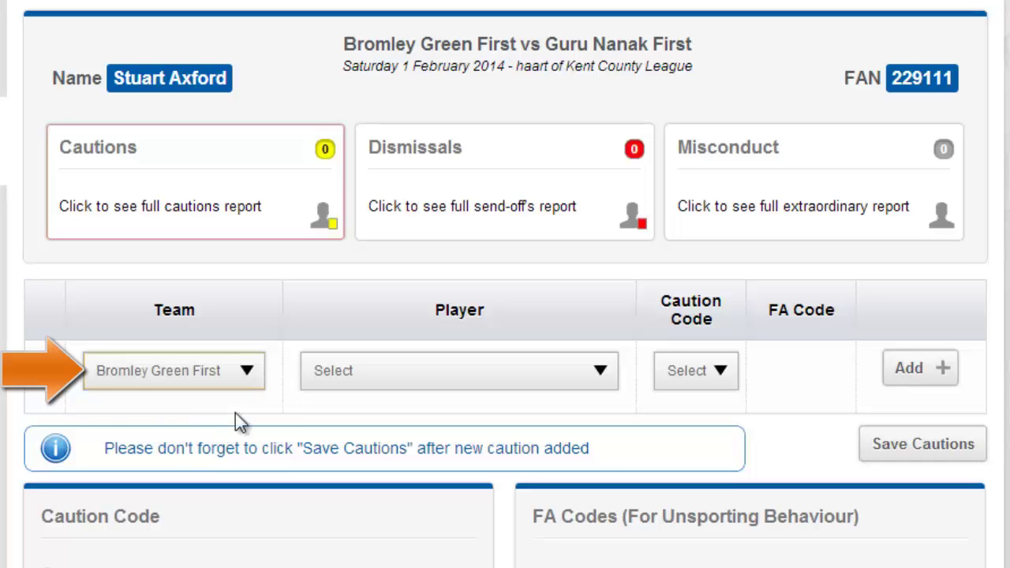
{"action": "left_click", "coordinate": [406, 376]}
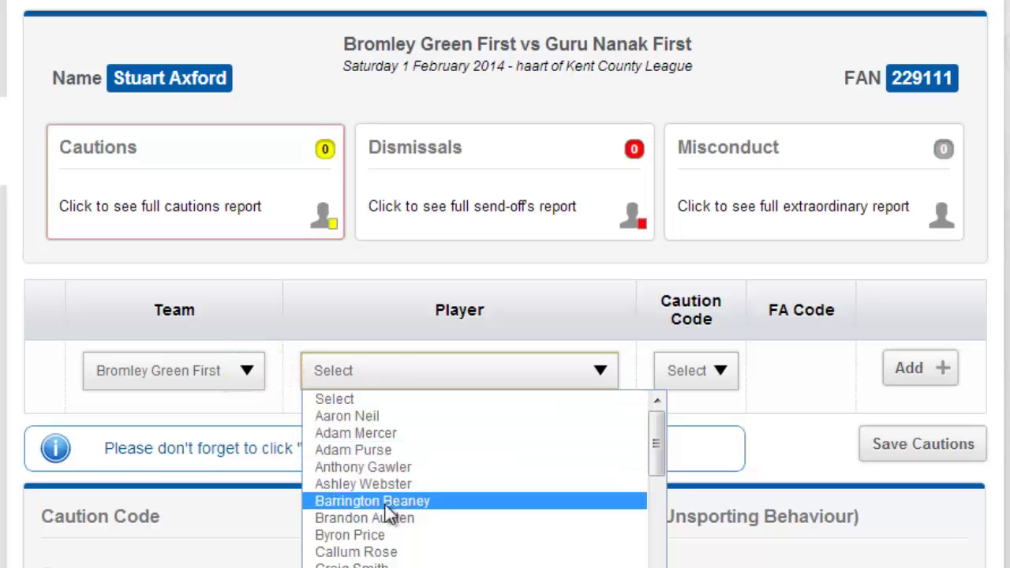
{"action": "scroll", "coordinate": [386, 556], "scroll_direction": "down", "scroll_amount": 4}
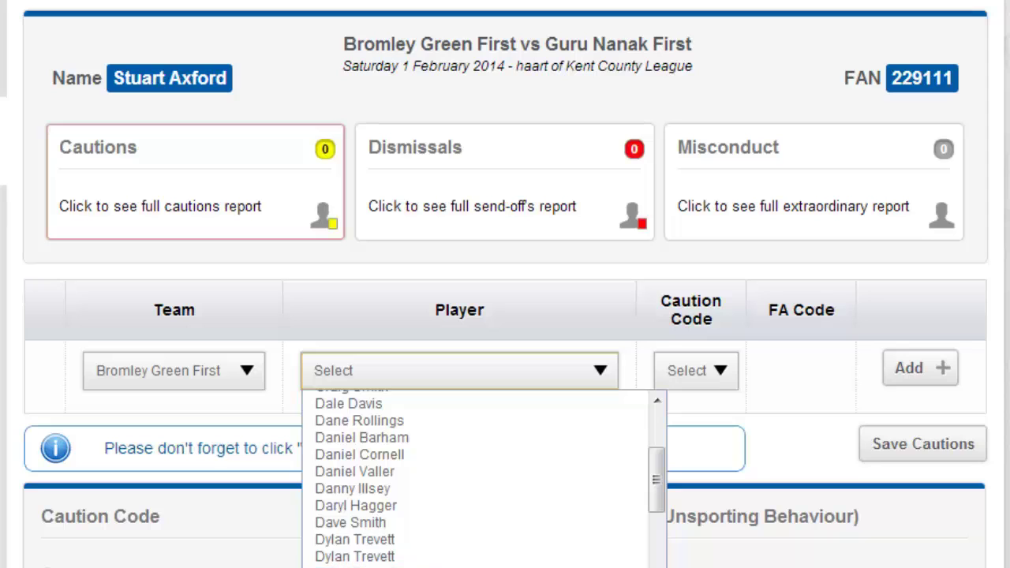
{"action": "left_click", "coordinate": [356, 560]}
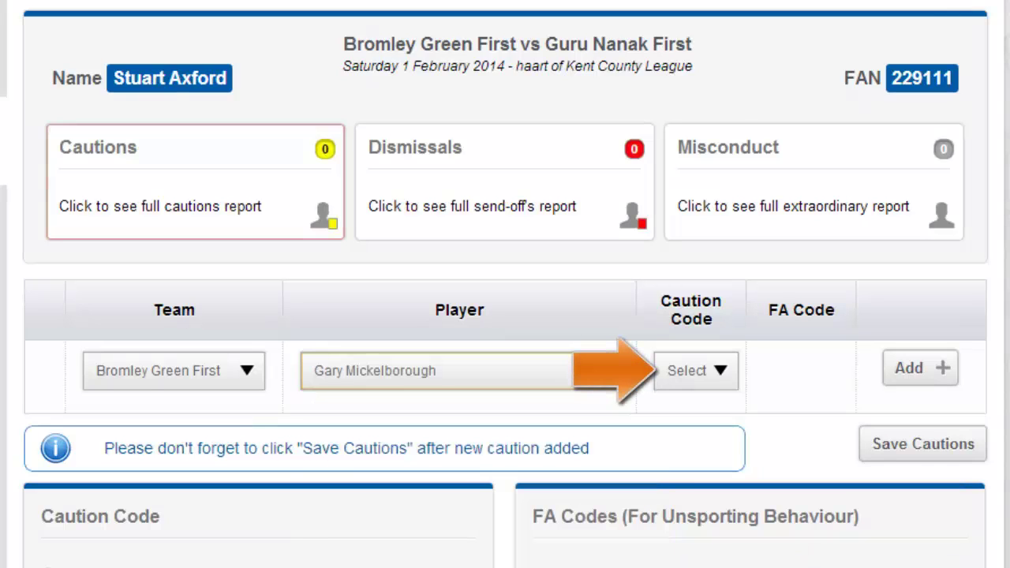
{"action": "left_click", "coordinate": [719, 370]}
{"action": "left_click", "coordinate": [717, 437]}
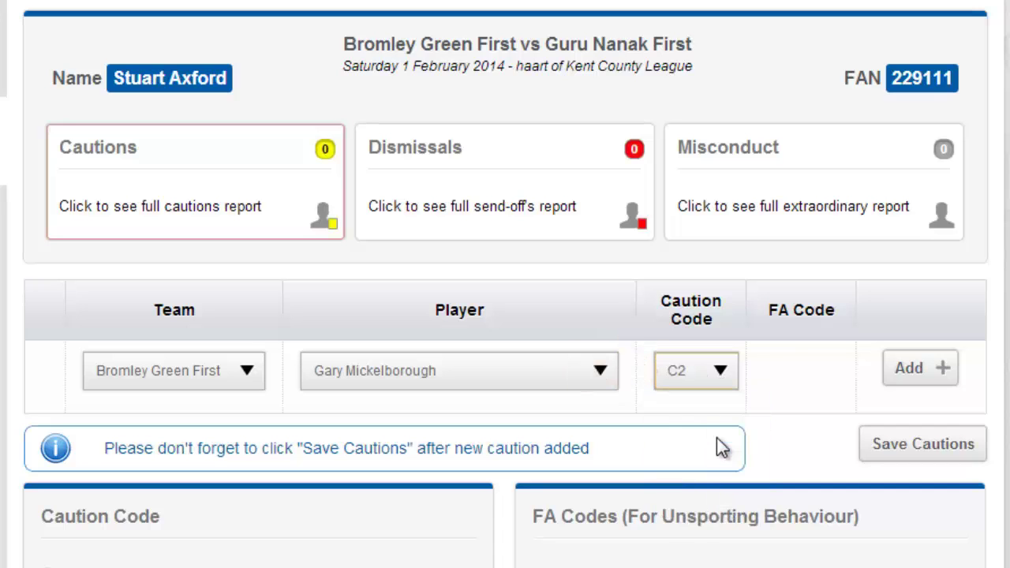
{"action": "left_click", "coordinate": [905, 372]}
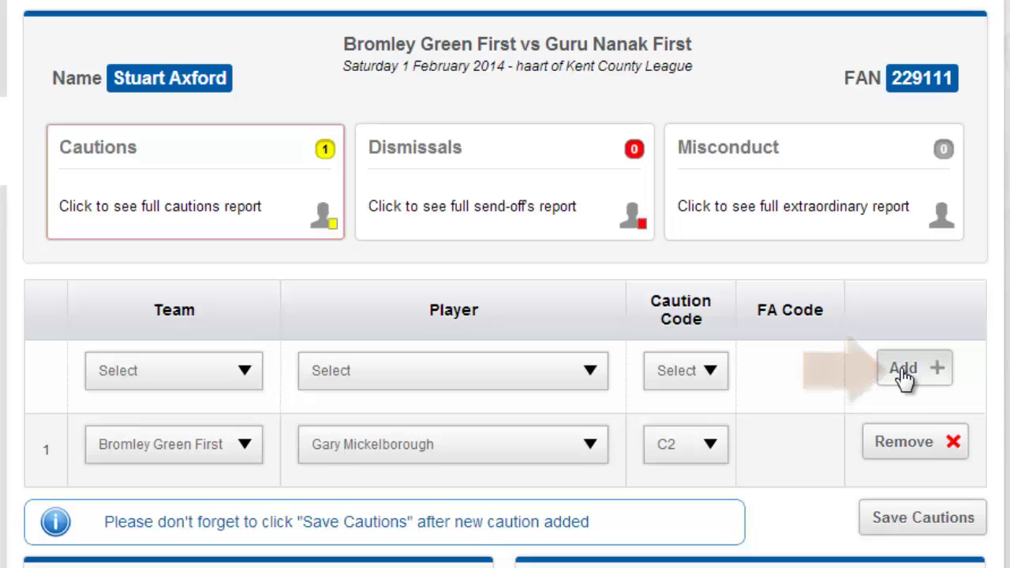
Add a second caution for a Guru Nanak First player with caution code C1 and FA code AA
{"action": "left_click", "coordinate": [253, 379]}
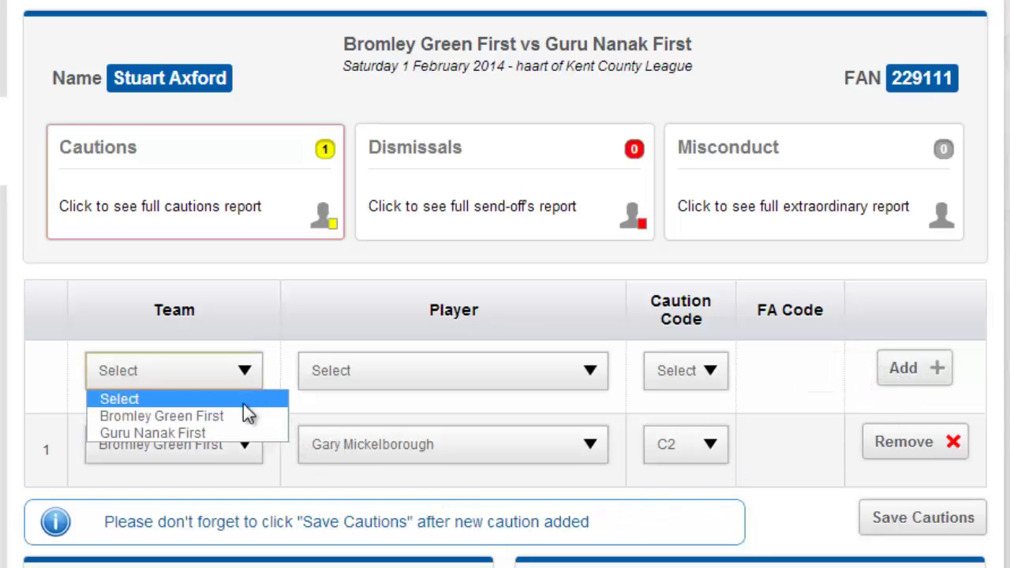
{"action": "left_click", "coordinate": [241, 433]}
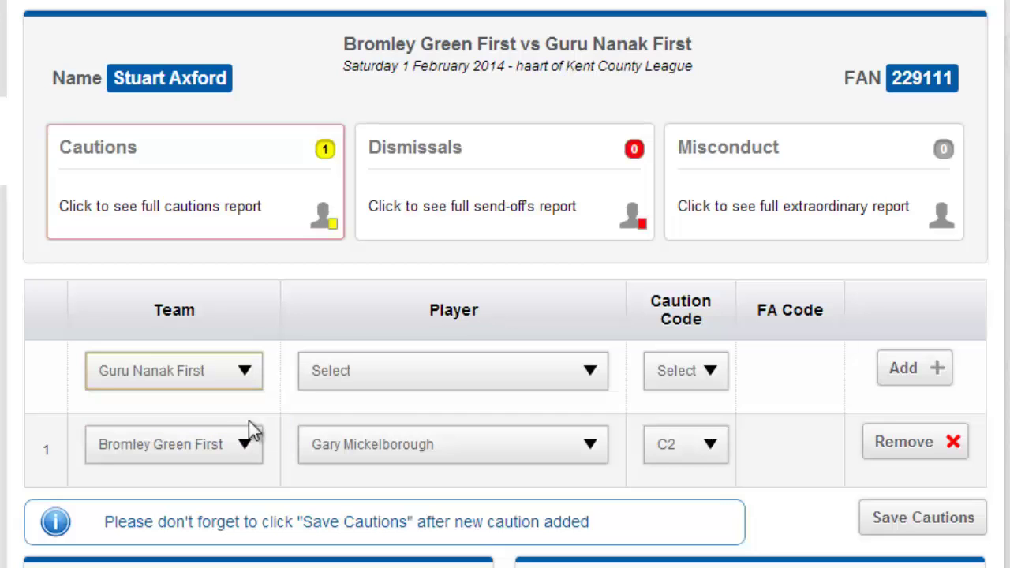
{"action": "left_click", "coordinate": [388, 378]}
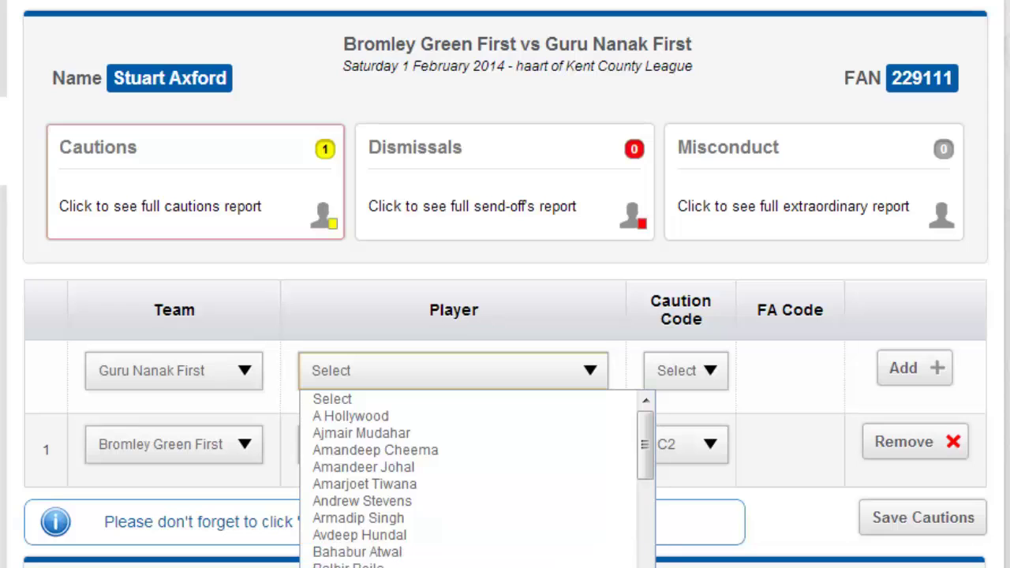
{"action": "left_click", "coordinate": [359, 567]}
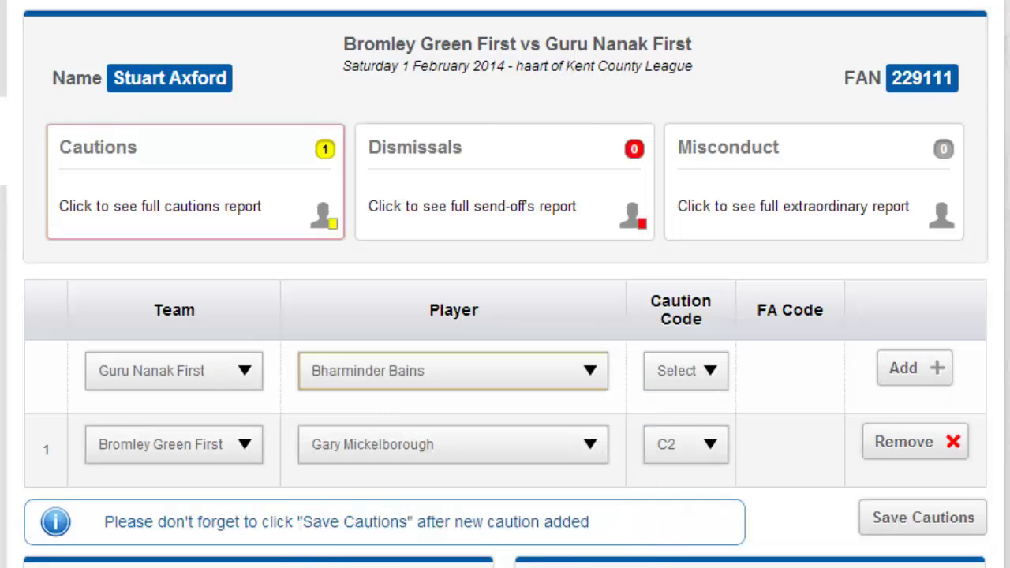
{"action": "left_click", "coordinate": [652, 377]}
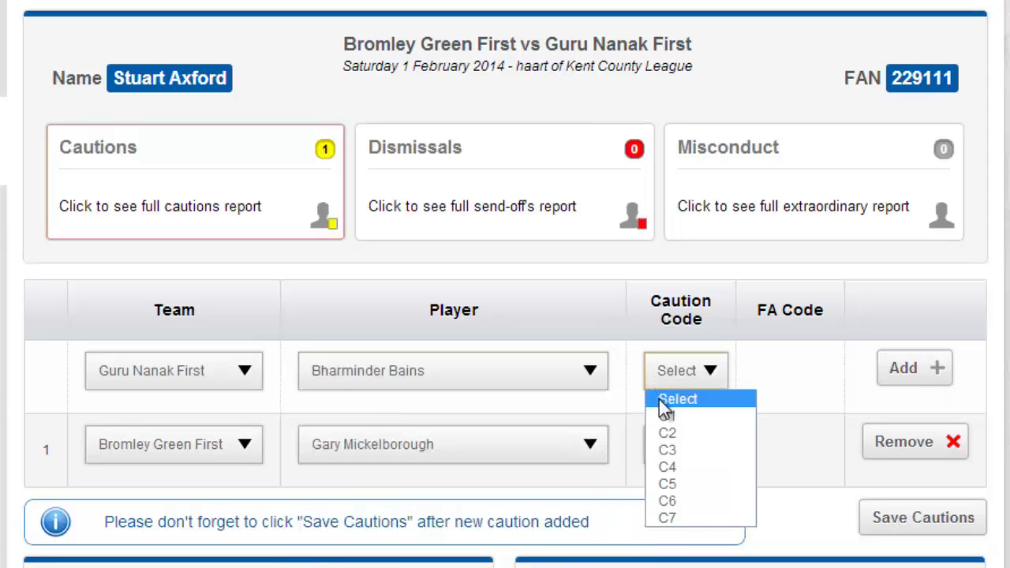
{"action": "left_click", "coordinate": [665, 416]}
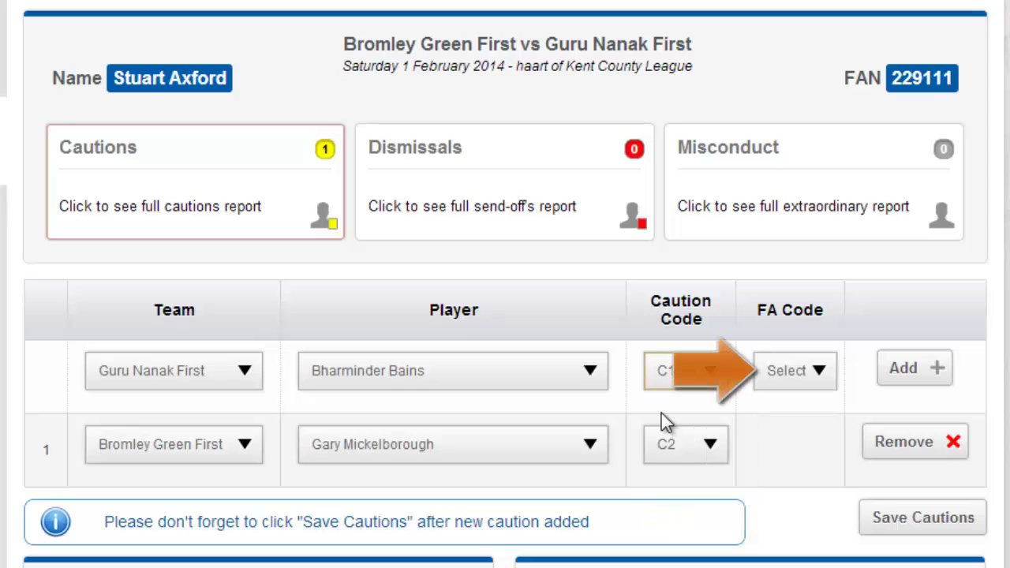
{"action": "left_click", "coordinate": [798, 372]}
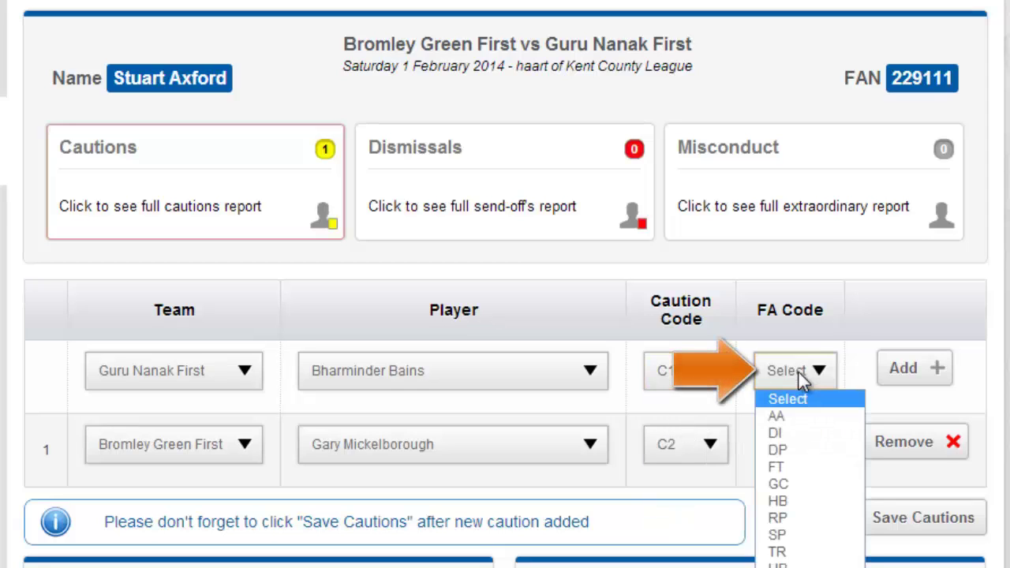
{"action": "left_click", "coordinate": [796, 415]}
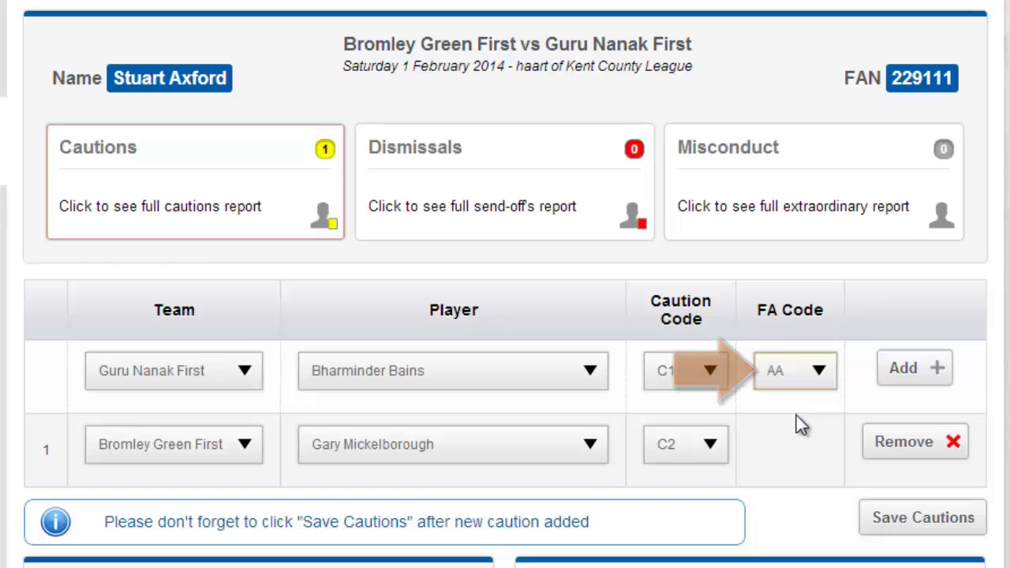
{"action": "scroll", "coordinate": [902, 359], "scroll_direction": "down", "scroll_amount": 1}
{"action": "left_click", "coordinate": [904, 323]}
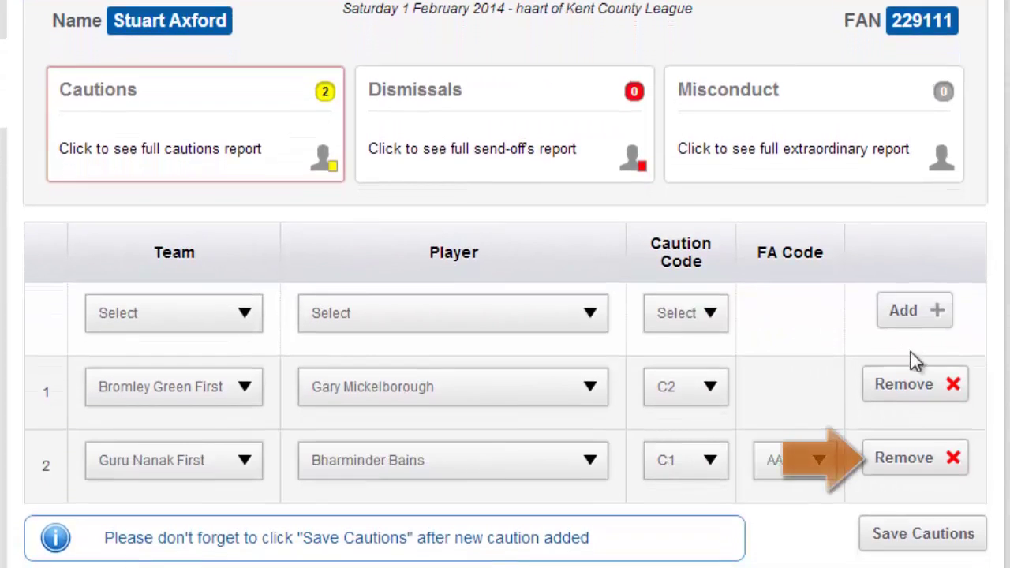
Remove the Guru Nanak First player's caution and save the cautions
{"action": "left_click", "coordinate": [938, 475]}
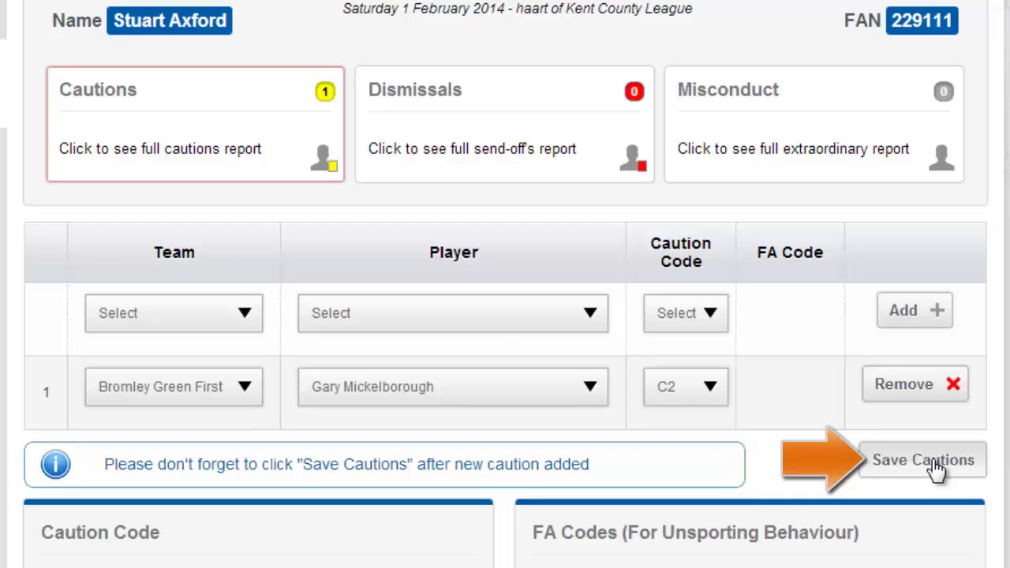
{"action": "left_click", "coordinate": [936, 470]}
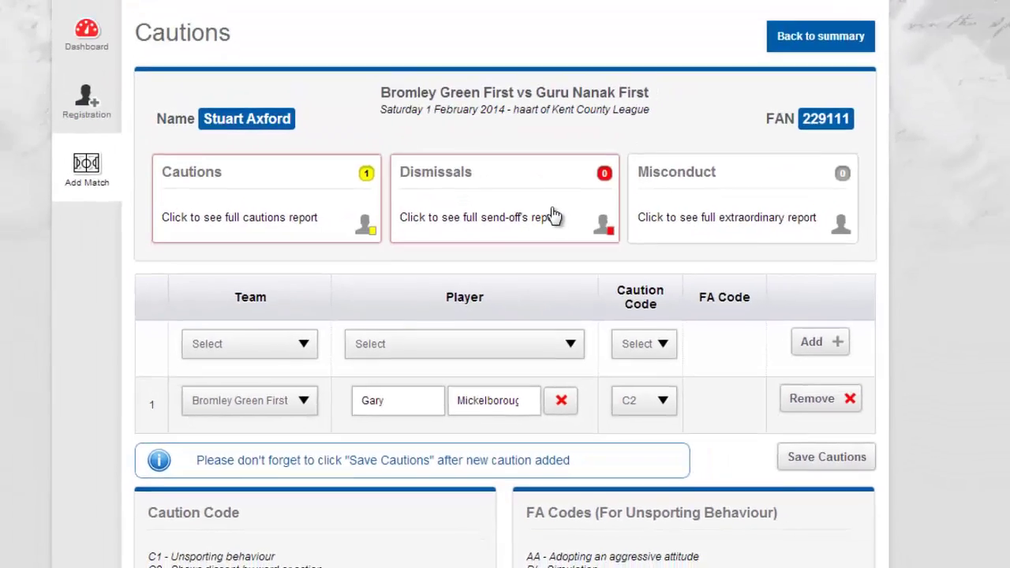
Open the match's dismissal reports at the form for a new dismissal
{"action": "left_click", "coordinate": [568, 146]}
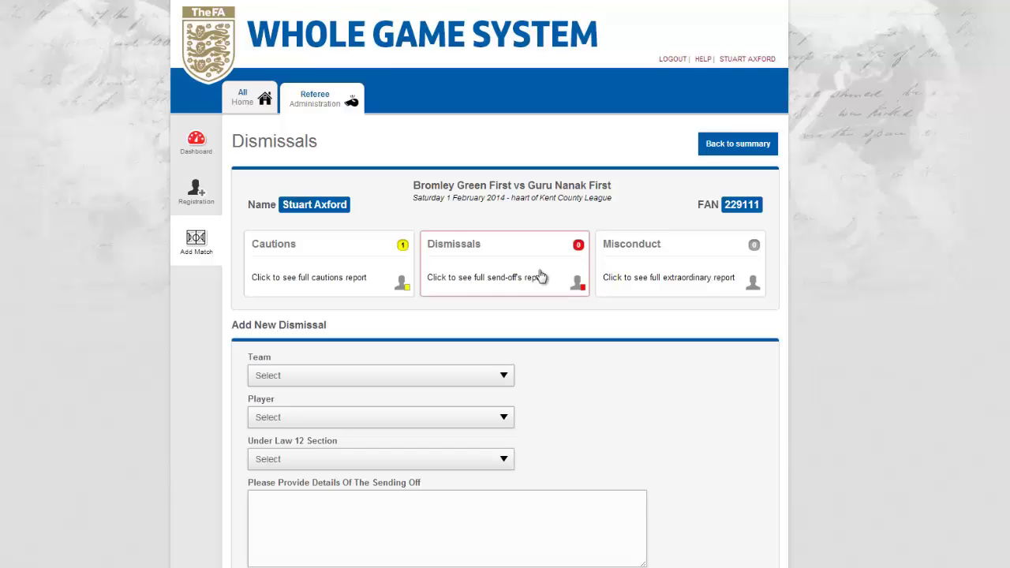
{"action": "scroll", "coordinate": [540, 272], "scroll_direction": "down", "scroll_amount": 2}
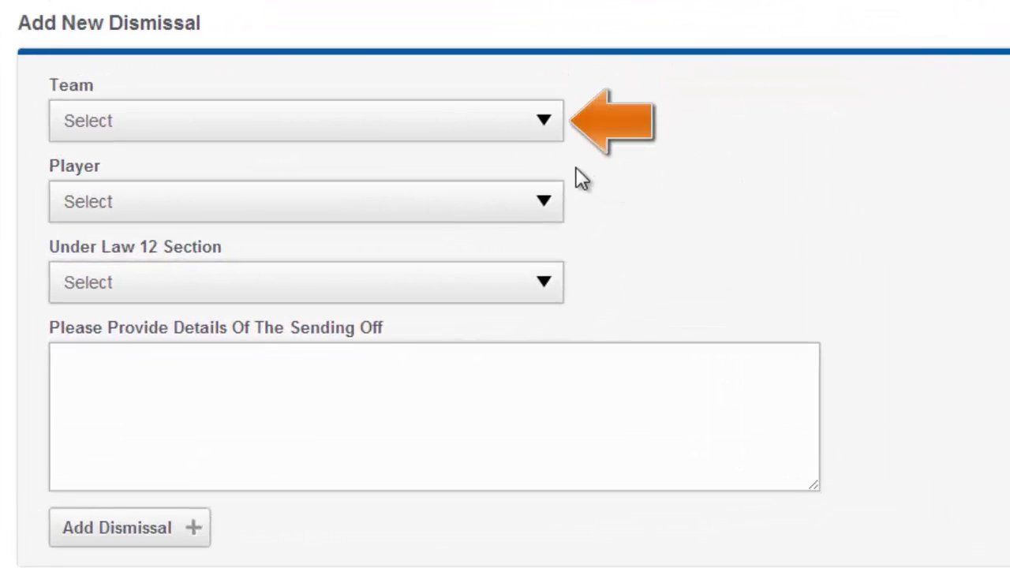
Add a dismissal for a Bromley Green First player under S2 violent conduct, with the details "violent conduct"
{"action": "left_click", "coordinate": [546, 127]}
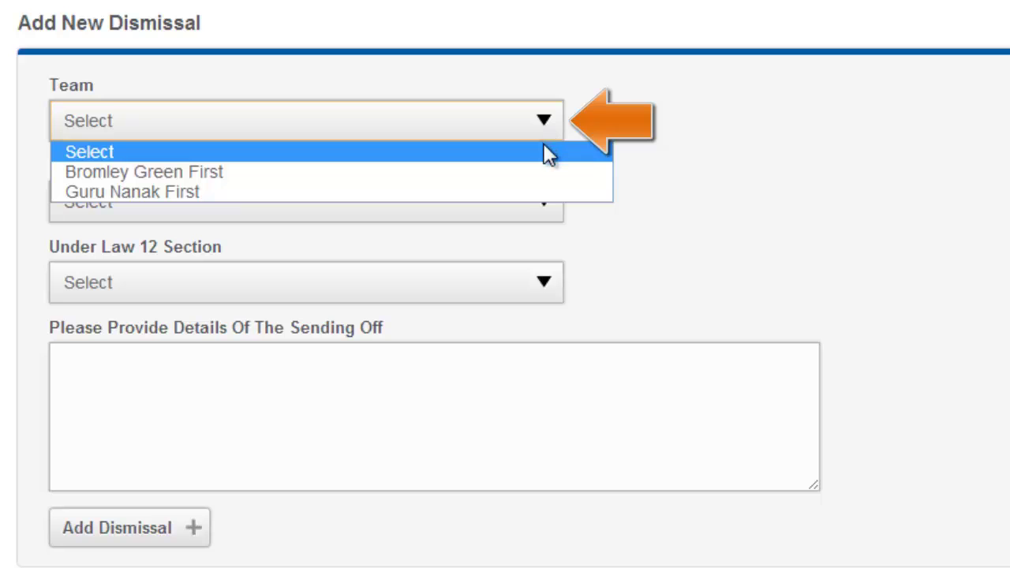
{"action": "left_click", "coordinate": [544, 175]}
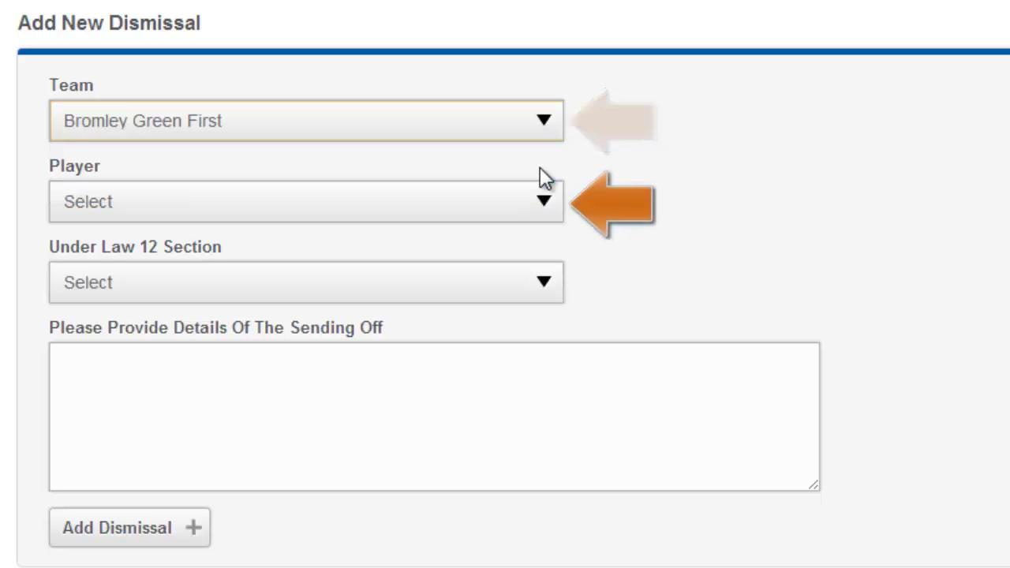
{"action": "left_click", "coordinate": [550, 213]}
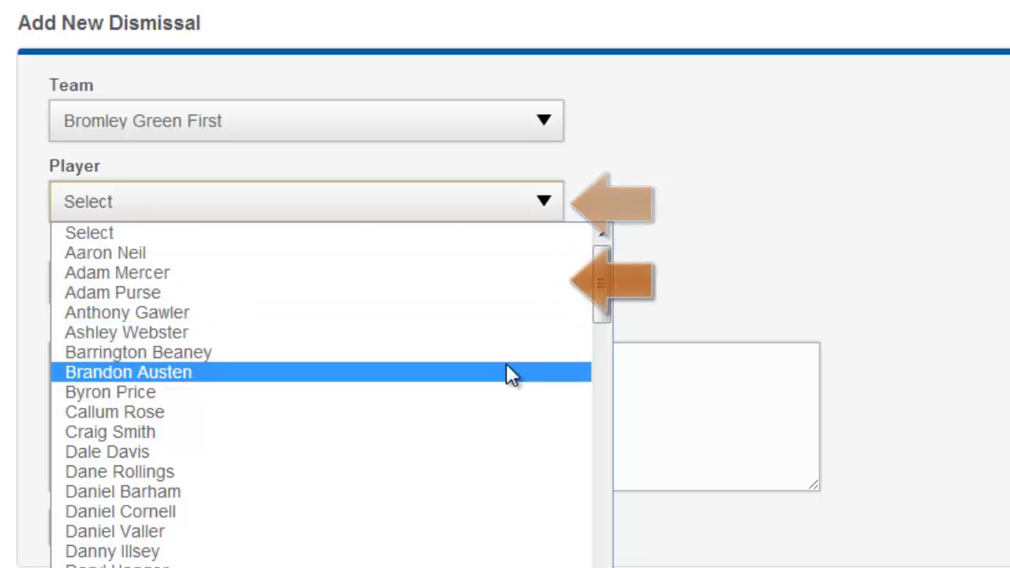
{"action": "left_click", "coordinate": [509, 372]}
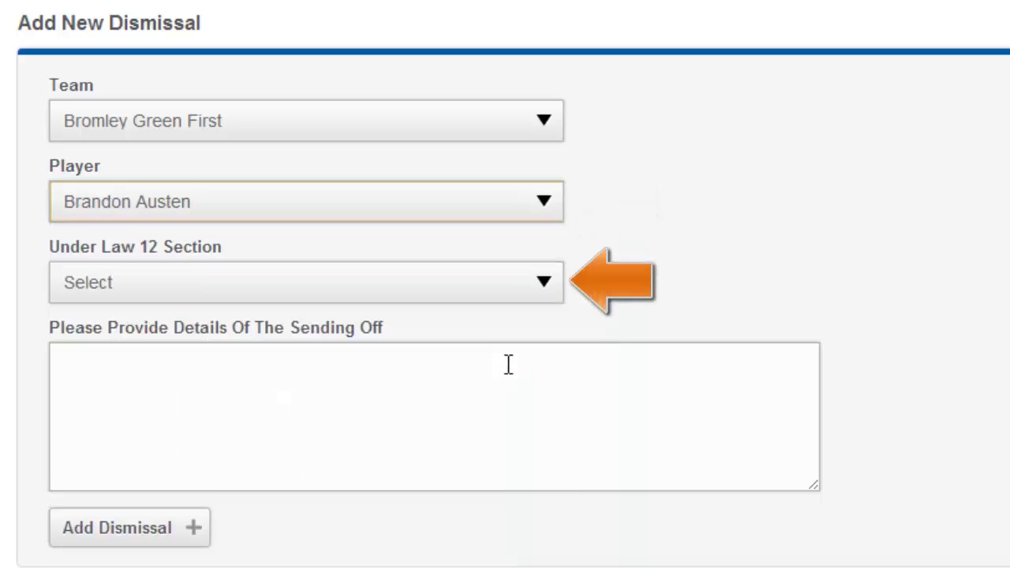
{"action": "left_click", "coordinate": [519, 292]}
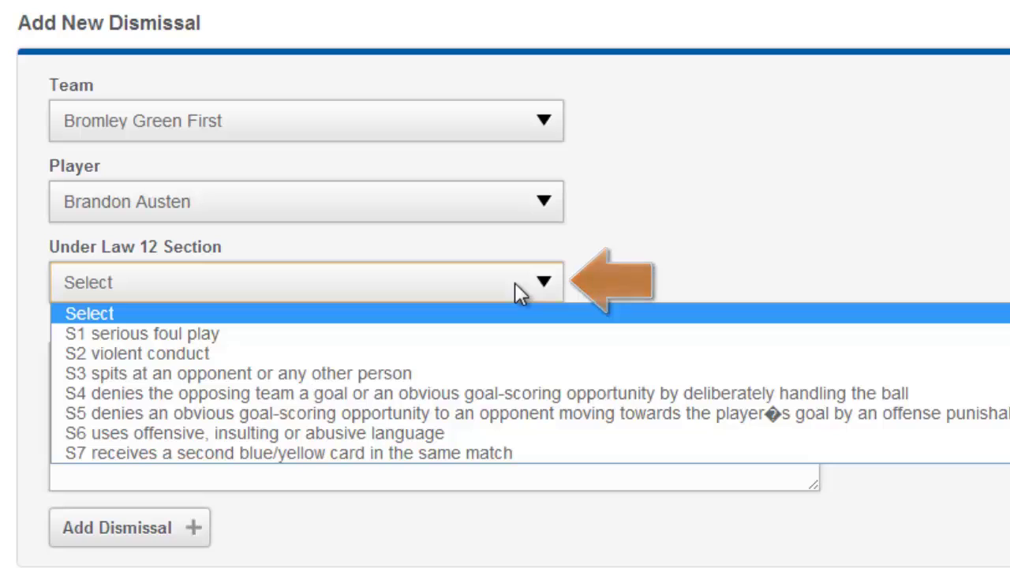
{"action": "left_click", "coordinate": [510, 353]}
{"action": "left_click", "coordinate": [513, 397]}
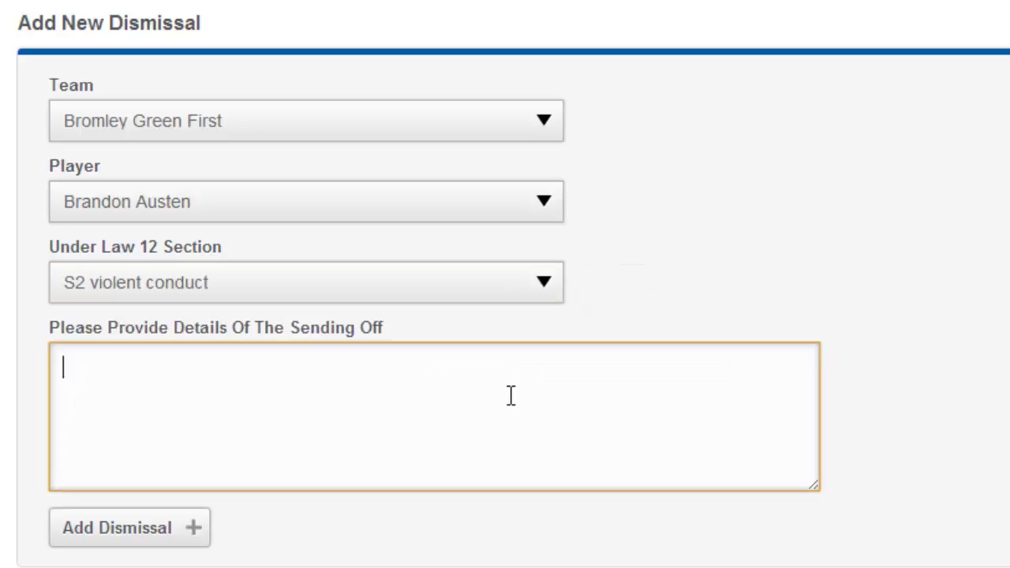
{"action": "type", "text": "violent conduct"}
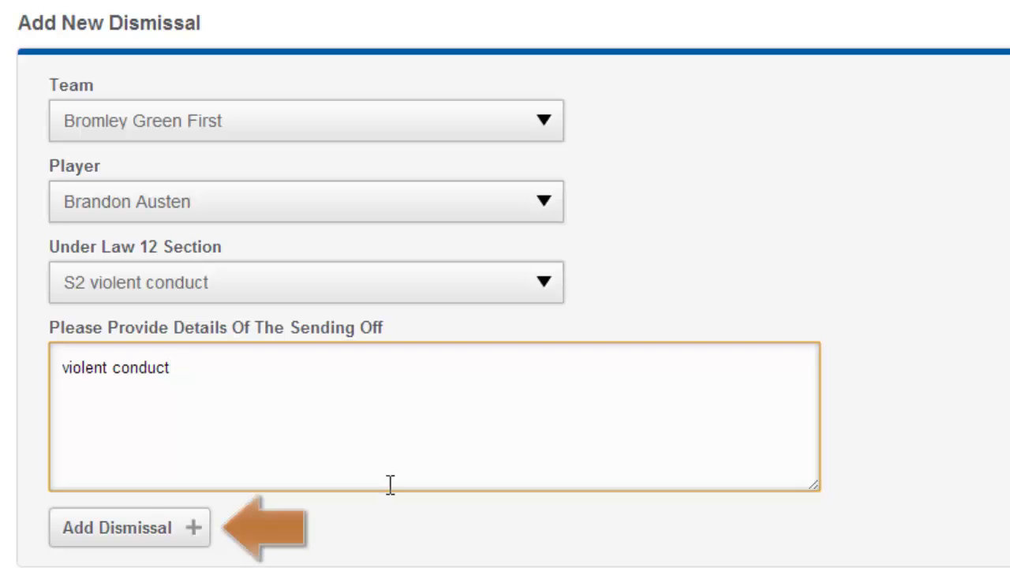
{"action": "left_click", "coordinate": [118, 528]}
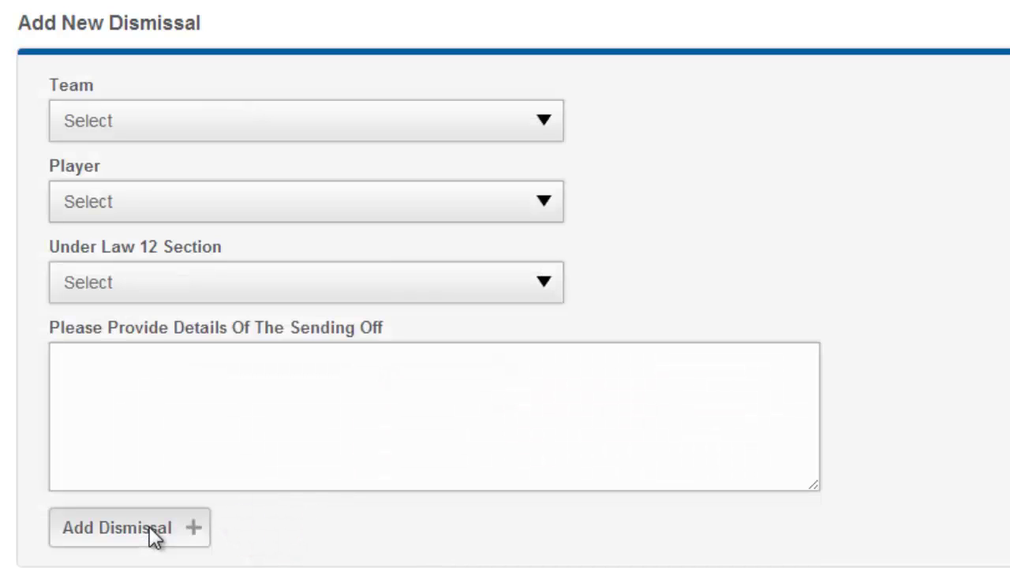
{"action": "scroll", "coordinate": [156, 537], "scroll_direction": "down", "scroll_amount": 5}
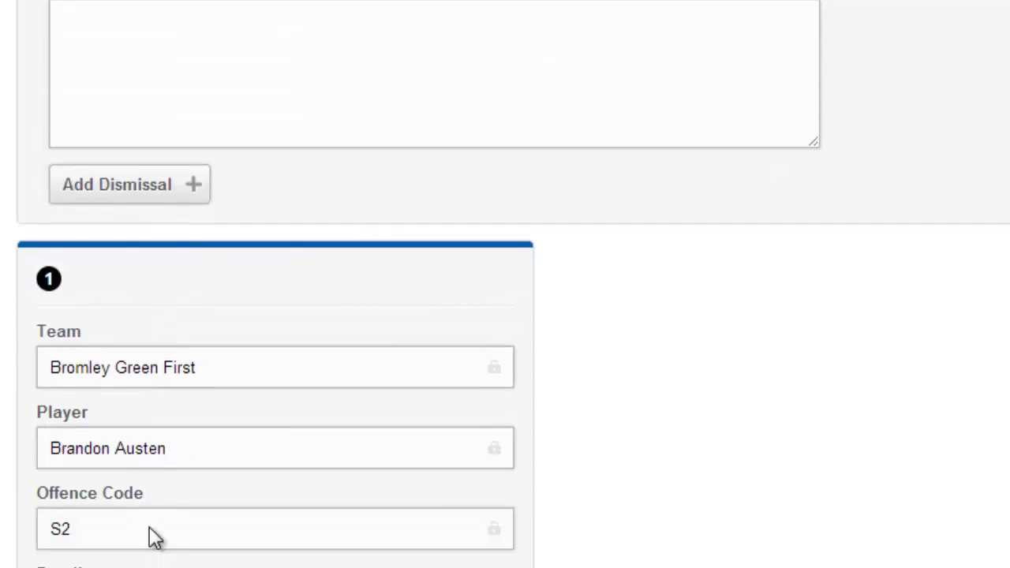
{"action": "scroll", "coordinate": [155, 536], "scroll_direction": "down", "scroll_amount": 3}
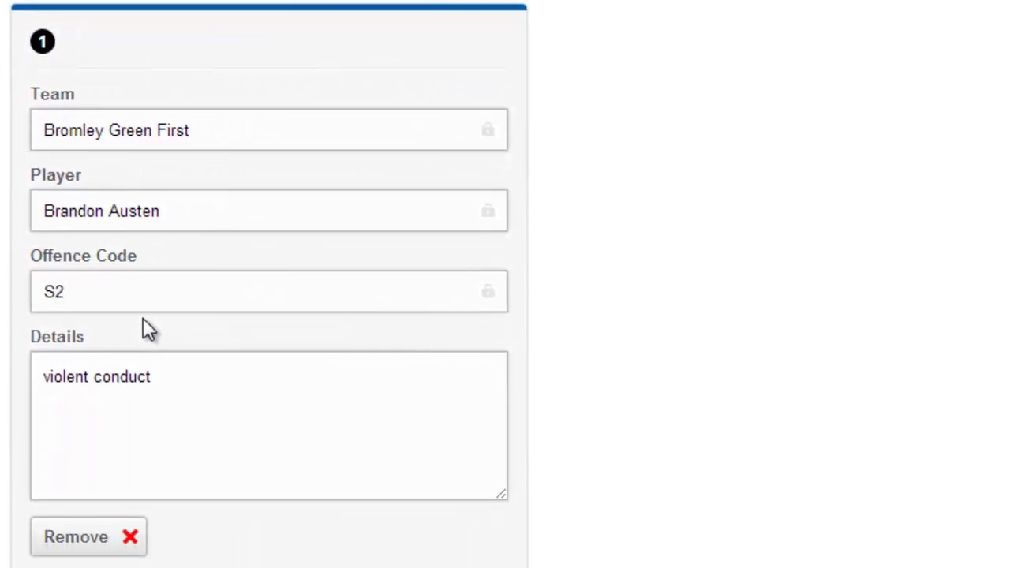
Add a dismissal for a Guru Nanak First player under S1 serious foul play, with the details "serious foul play"
{"action": "scroll", "coordinate": [143, 318], "scroll_direction": "up", "scroll_amount": 8}
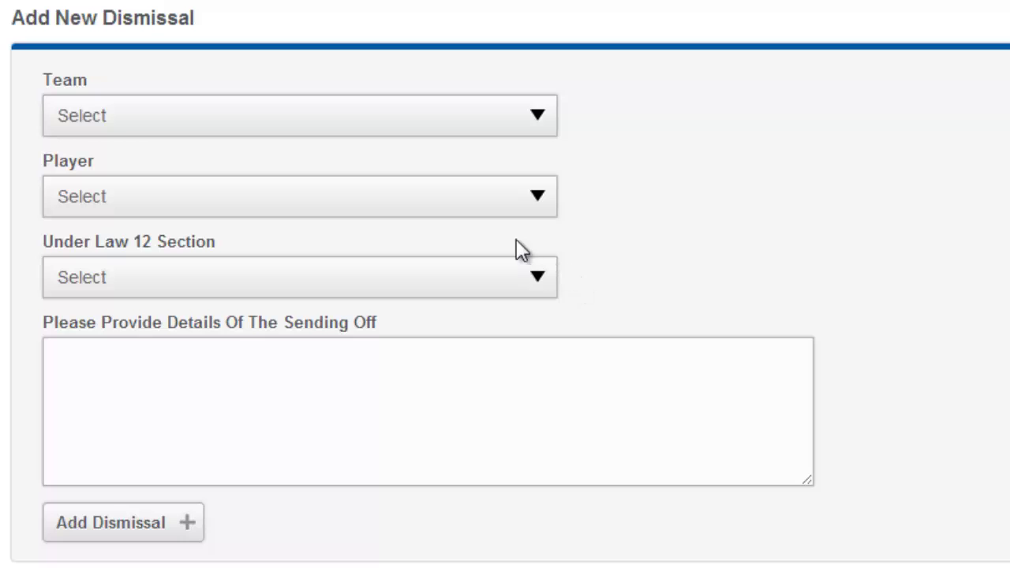
{"action": "left_click", "coordinate": [522, 109]}
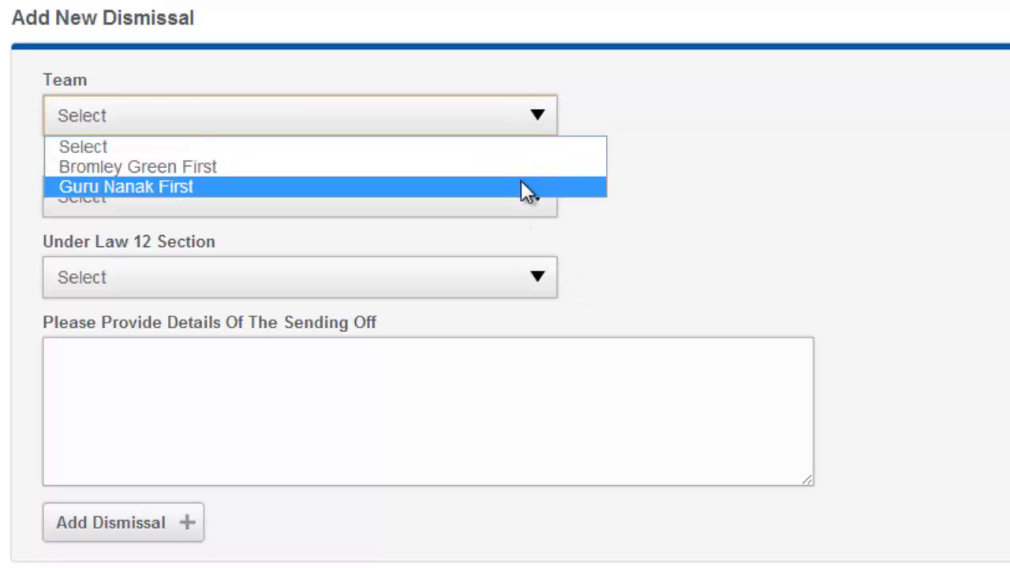
{"action": "left_click", "coordinate": [525, 190]}
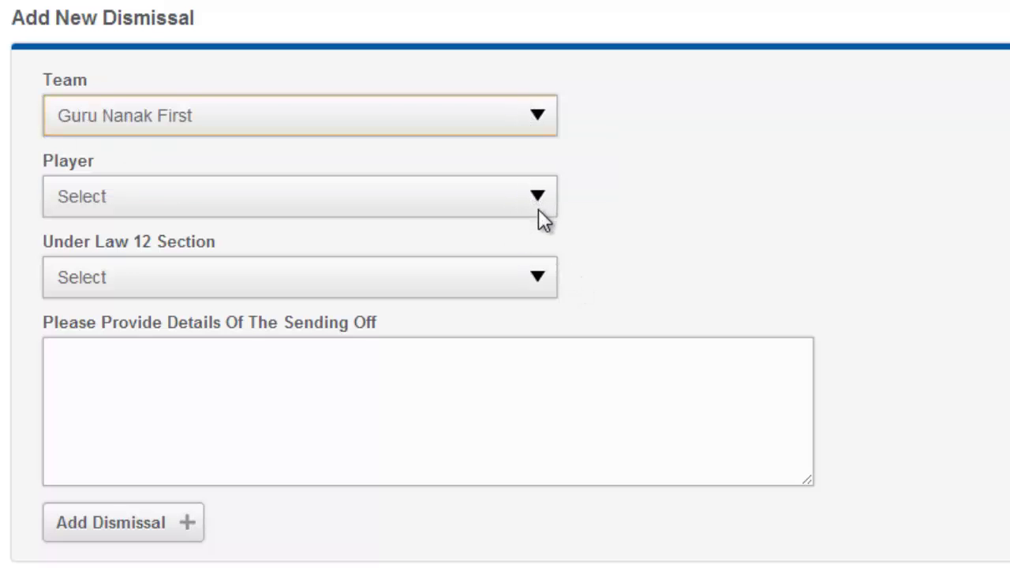
{"action": "left_click", "coordinate": [539, 212]}
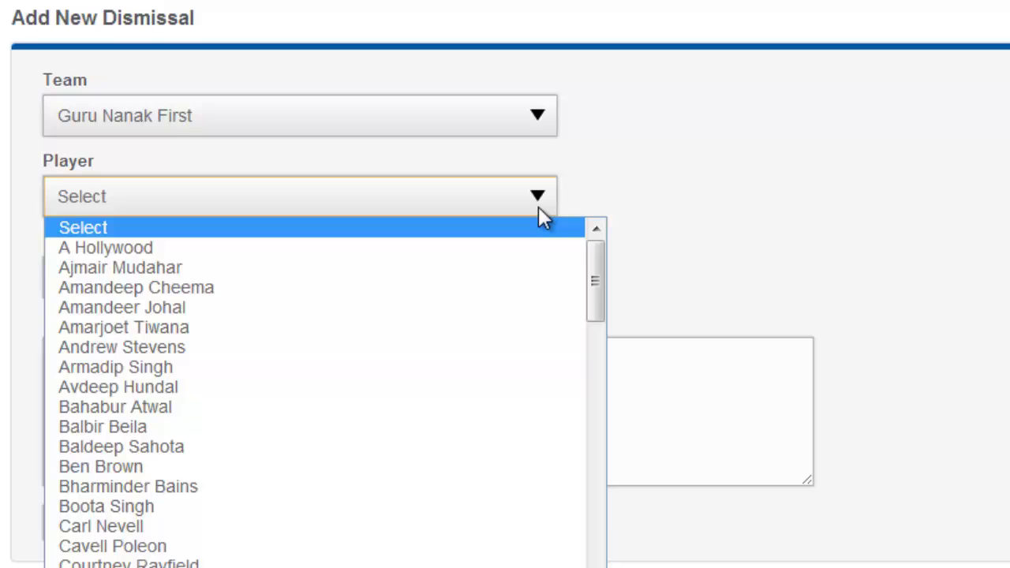
{"action": "left_click", "coordinate": [524, 297]}
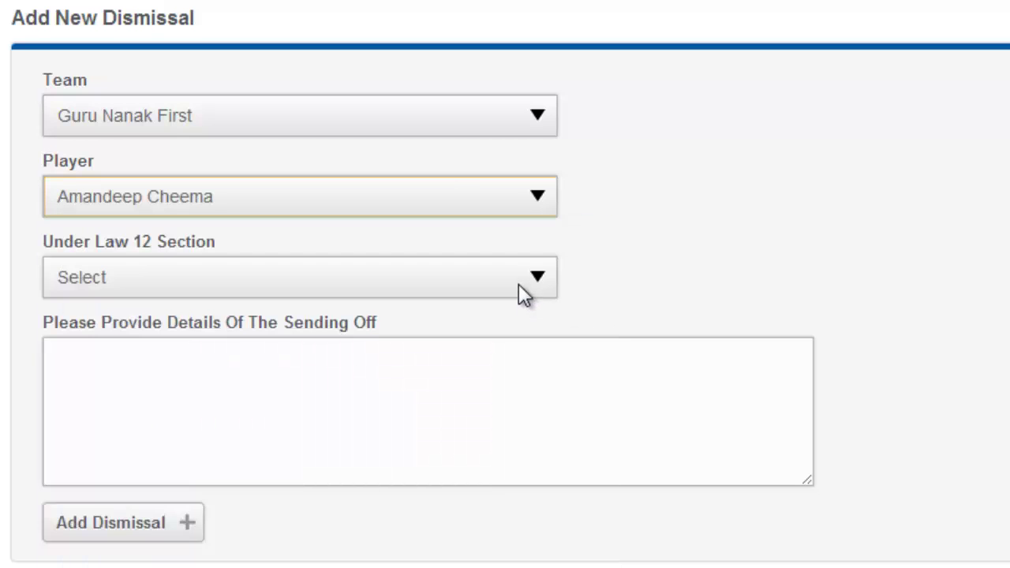
{"action": "left_click", "coordinate": [518, 285]}
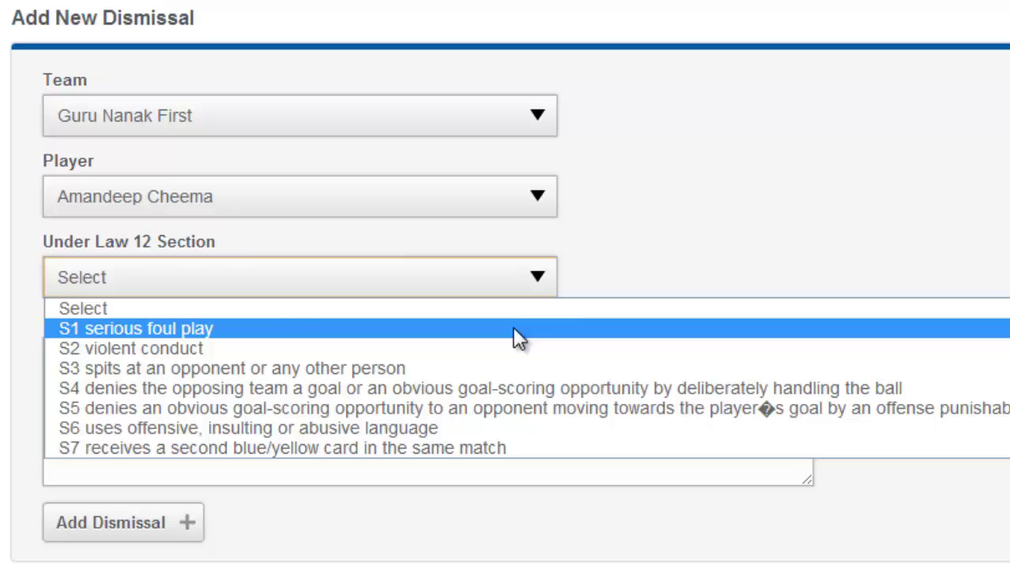
{"action": "left_click", "coordinate": [513, 327]}
{"action": "left_click", "coordinate": [491, 406]}
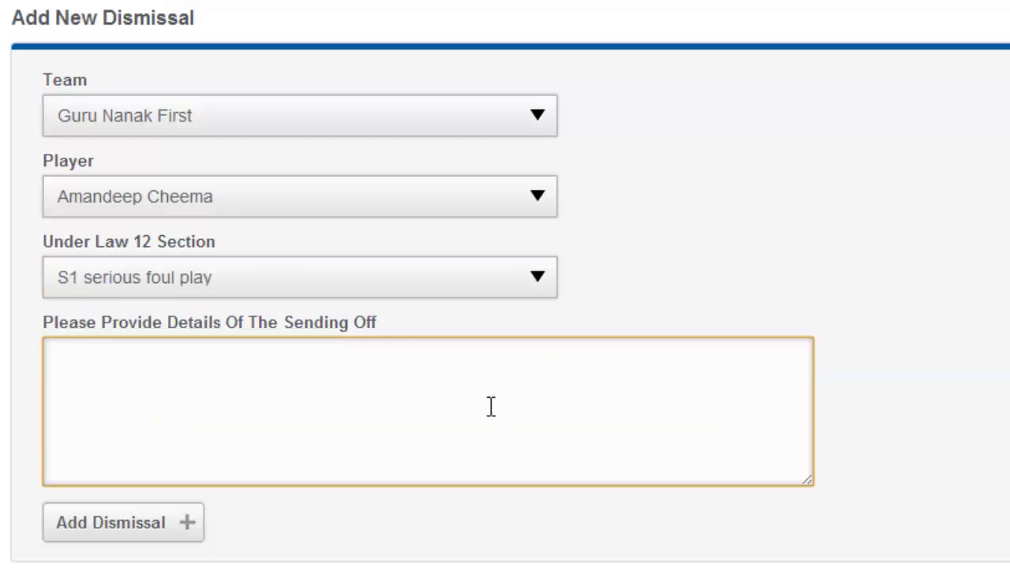
{"action": "type", "text": "serious "}
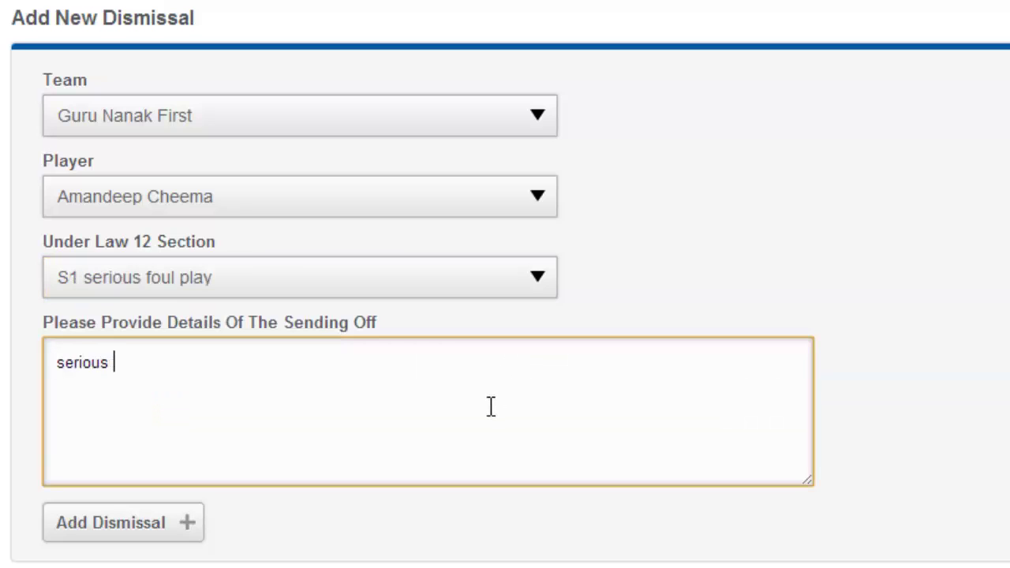
{"action": "type", "text": "foul play"}
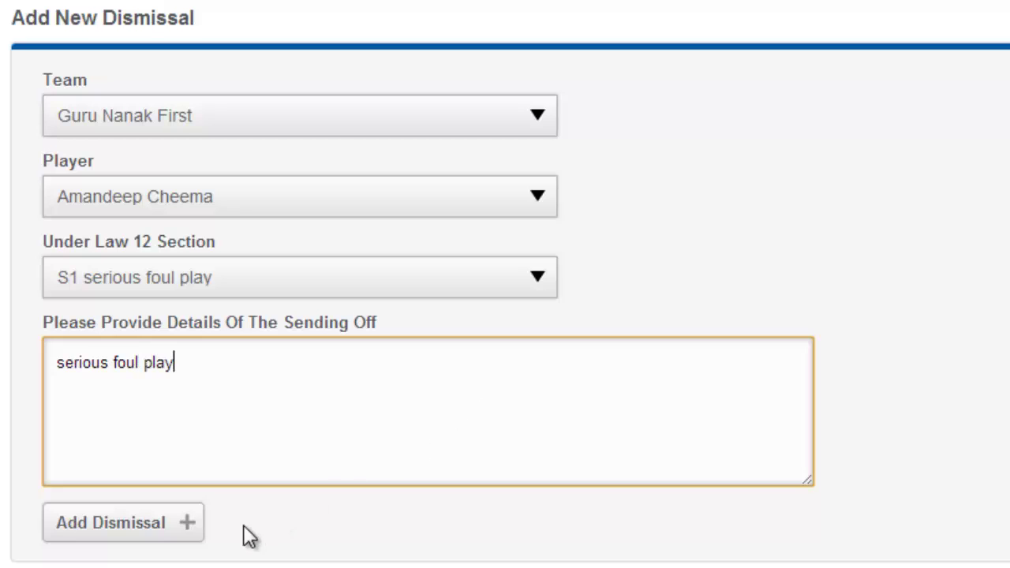
{"action": "left_click", "coordinate": [144, 540]}
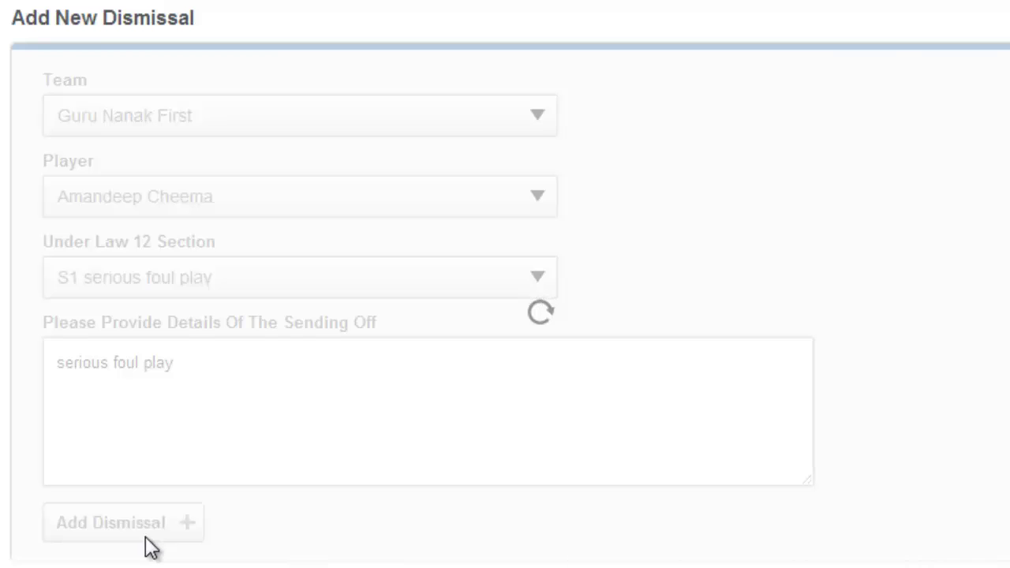
{"action": "scroll", "coordinate": [150, 552], "scroll_direction": "down", "scroll_amount": 4}
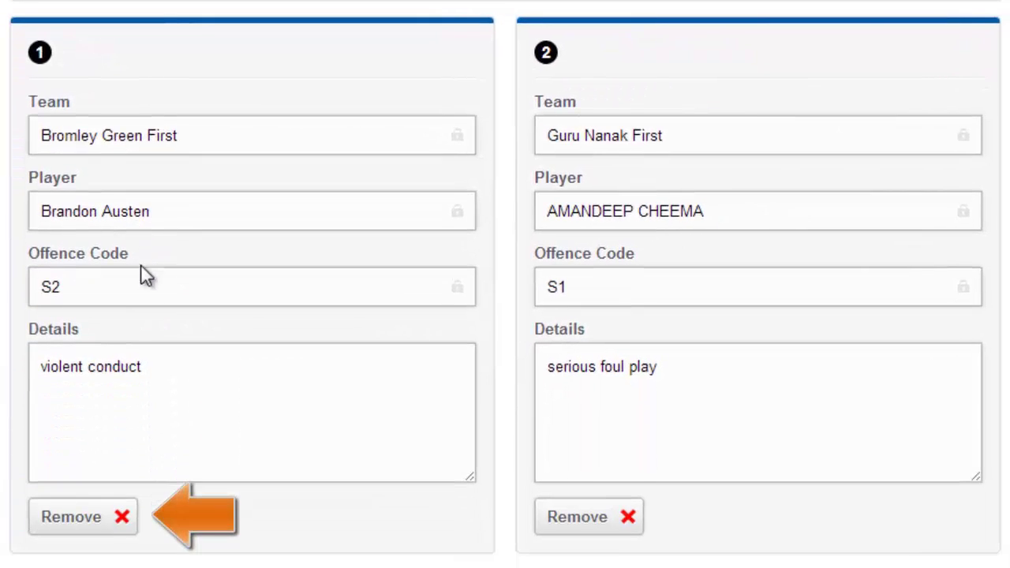
Remove the Bromley Green First player's dismissal from the dismissal reports
{"action": "left_click", "coordinate": [123, 527]}
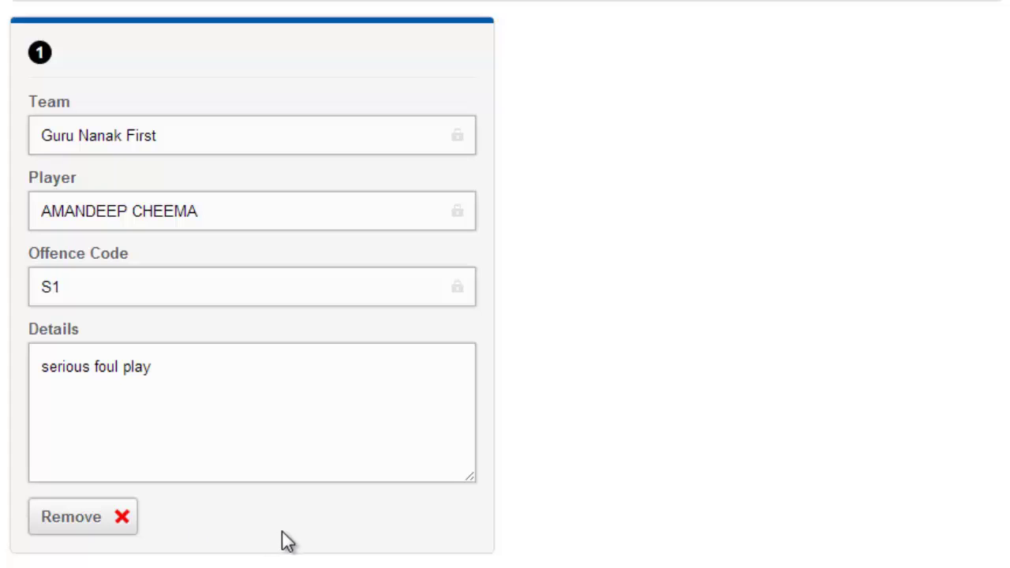
{"action": "scroll", "coordinate": [498, 549], "scroll_direction": "up", "scroll_amount": 1}
{"action": "scroll", "coordinate": [521, 513], "scroll_direction": "up", "scroll_amount": 10}
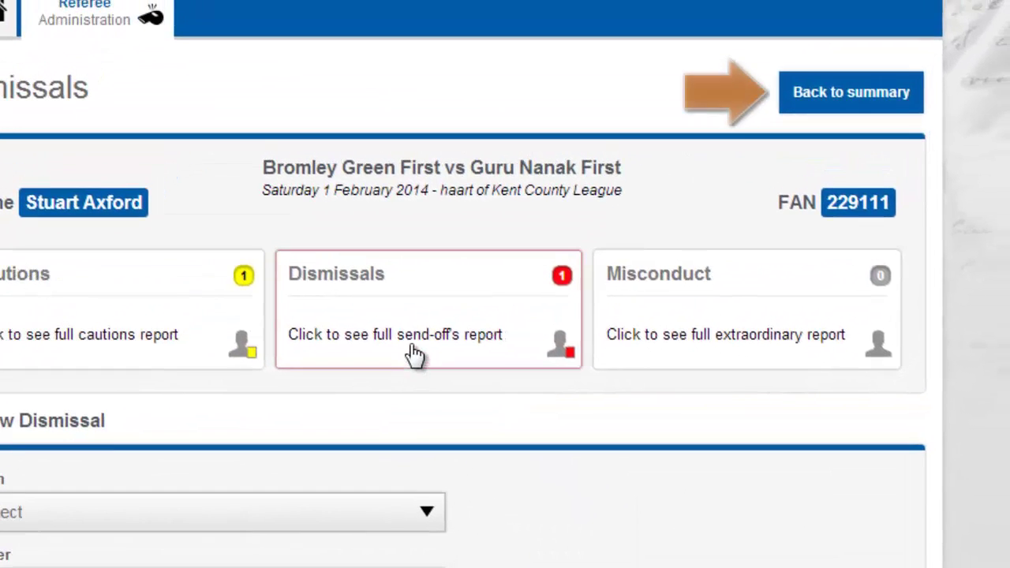
Return to the referee's report summary and submit the discipline report without marking the game as abandoned
{"action": "left_click", "coordinate": [906, 101]}
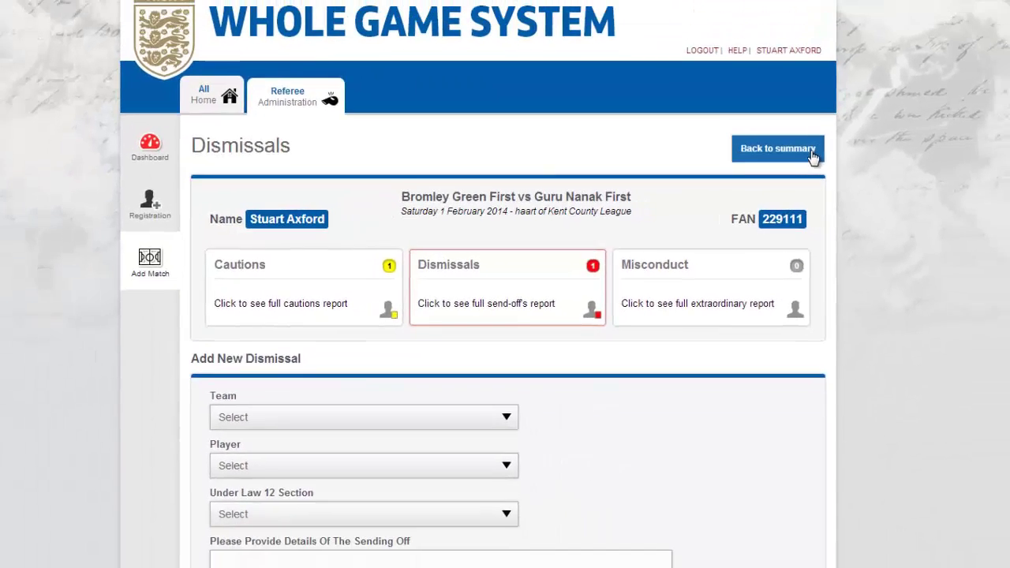
{"action": "left_click", "coordinate": [904, 99]}
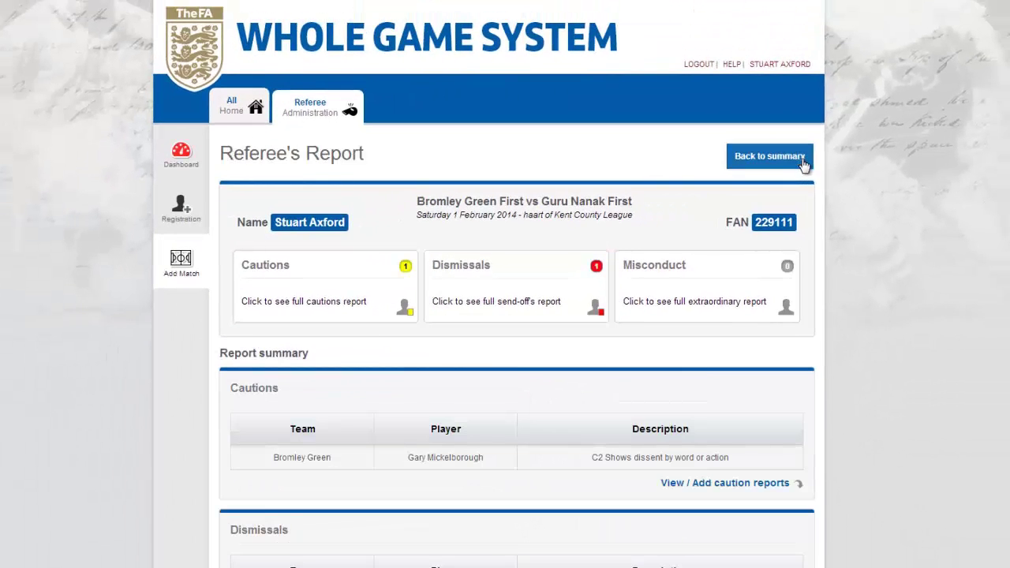
{"action": "scroll", "coordinate": [831, 208], "scroll_direction": "down", "scroll_amount": 2}
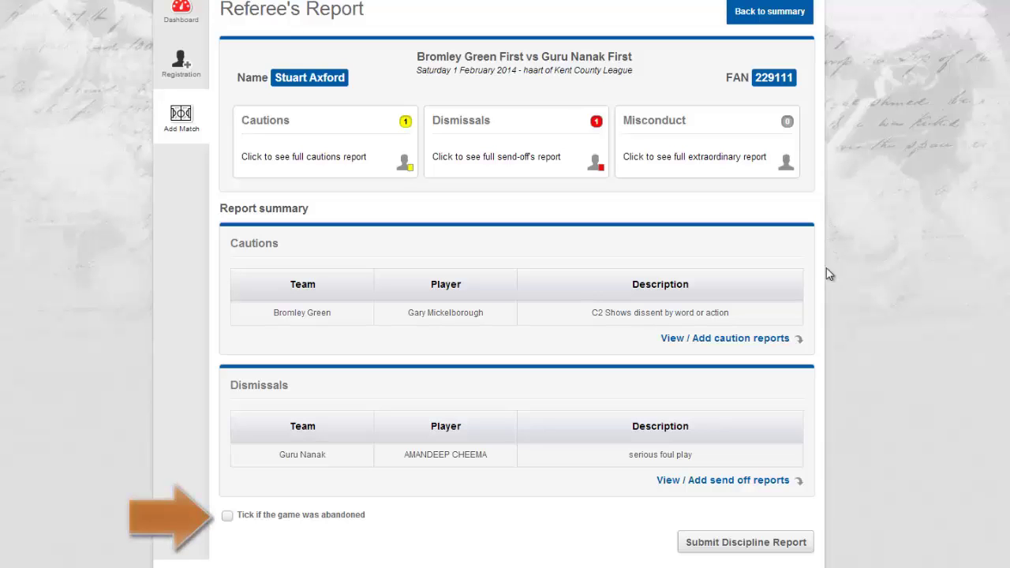
{"action": "left_click", "coordinate": [723, 545]}
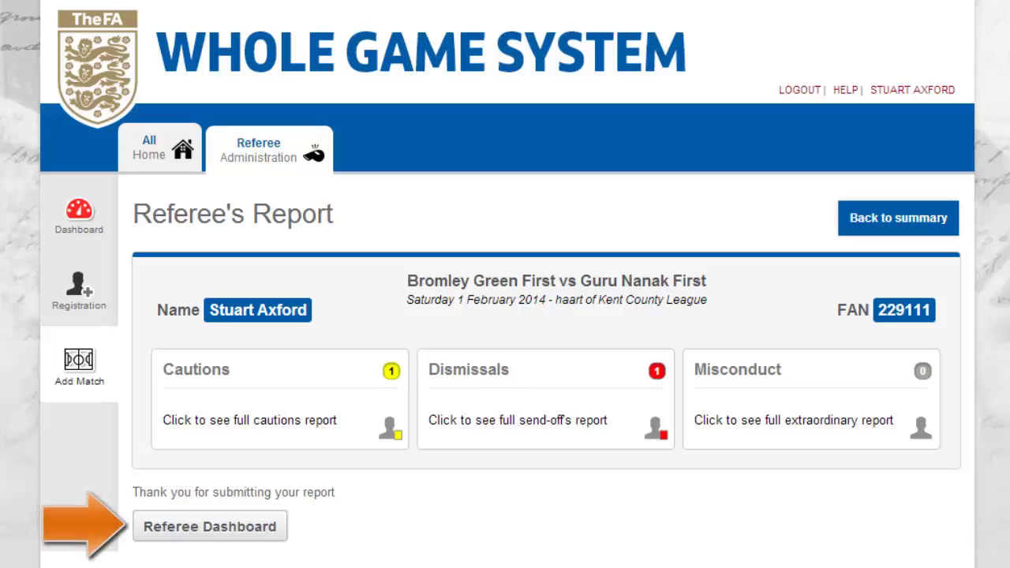
Go to the referee dashboard and check the match appointments and outstanding discipline reports
{"action": "left_click", "coordinate": [157, 545]}
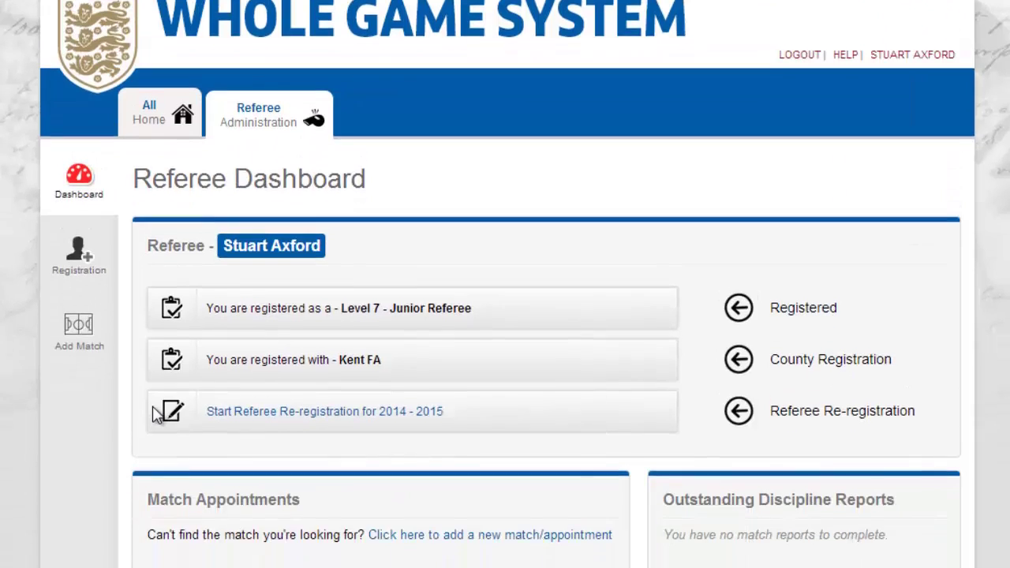
{"action": "scroll", "coordinate": [205, 292], "scroll_direction": "down", "scroll_amount": 2}
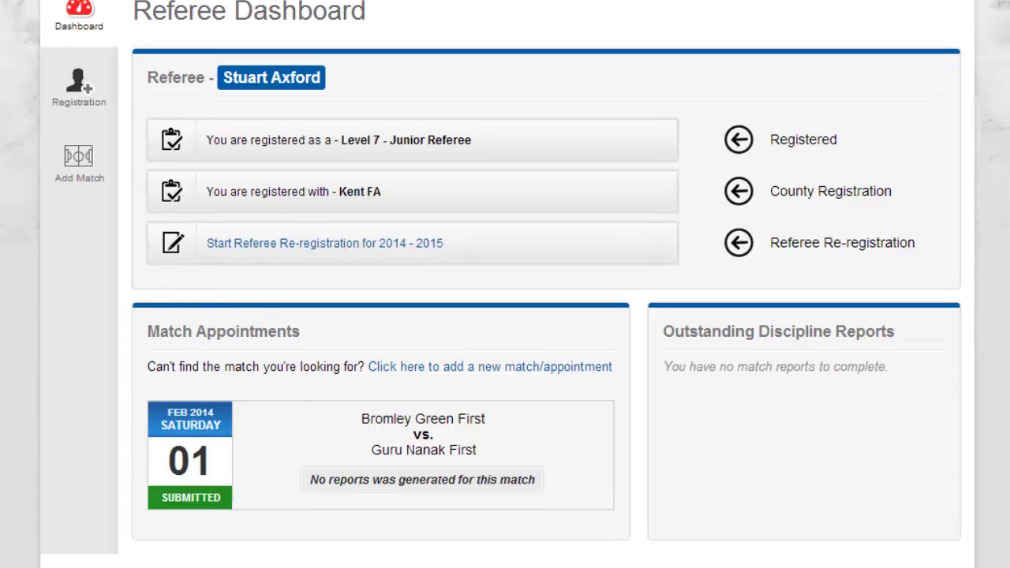